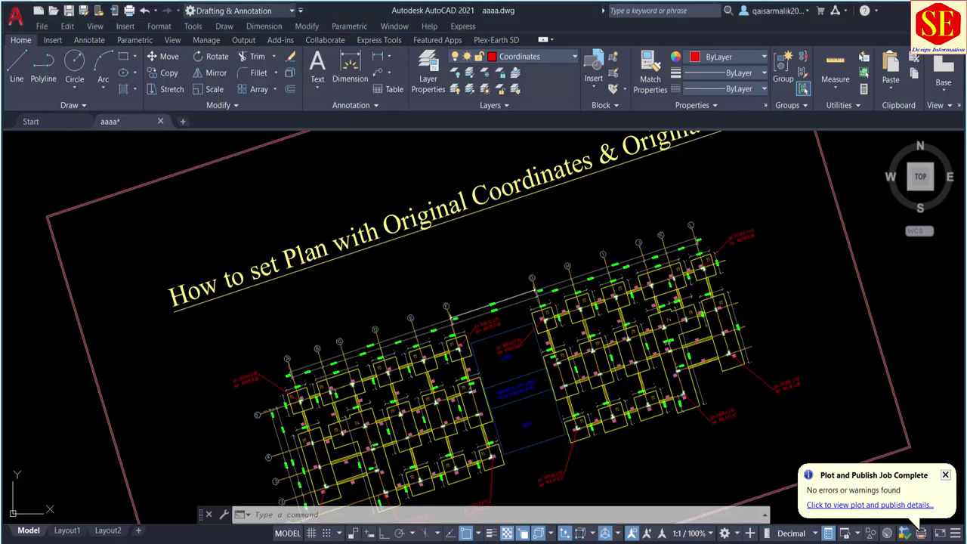
Pan toward grids F and G and try an aligned dimension along grid F, then cancel it
{"action": "scroll", "coordinate": [486, 289], "scroll_direction": "down", "scroll_amount": 2}
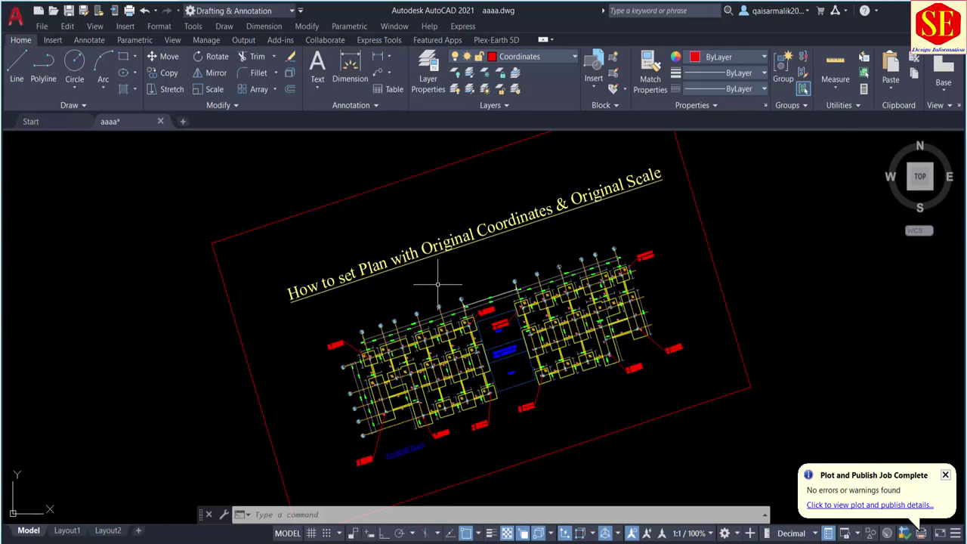
{"action": "scroll", "coordinate": [439, 286], "scroll_direction": "up", "scroll_amount": 2}
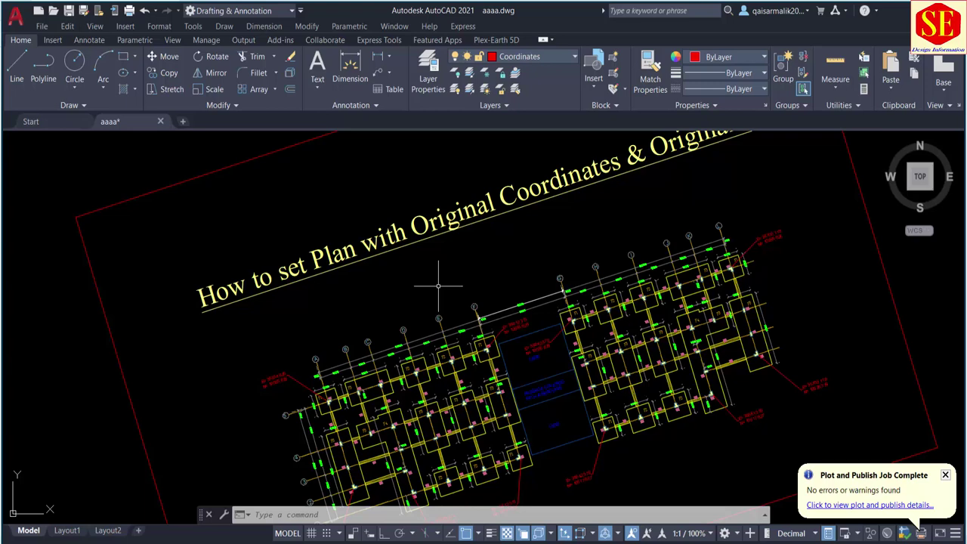
{"action": "scroll", "coordinate": [538, 287], "scroll_direction": "up", "scroll_amount": 3}
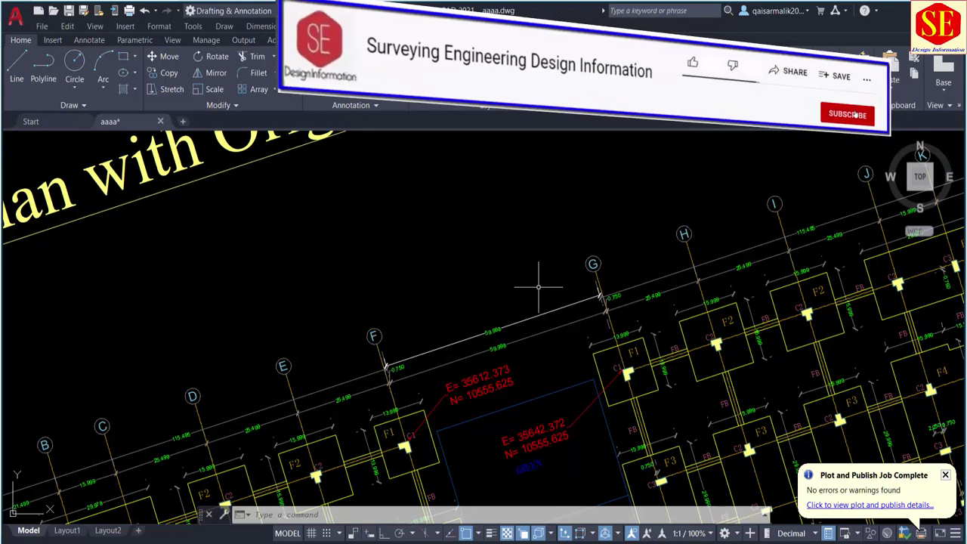
{"action": "middle_click_drag", "start_coordinate": [516, 408], "coordinate": [546, 349]}
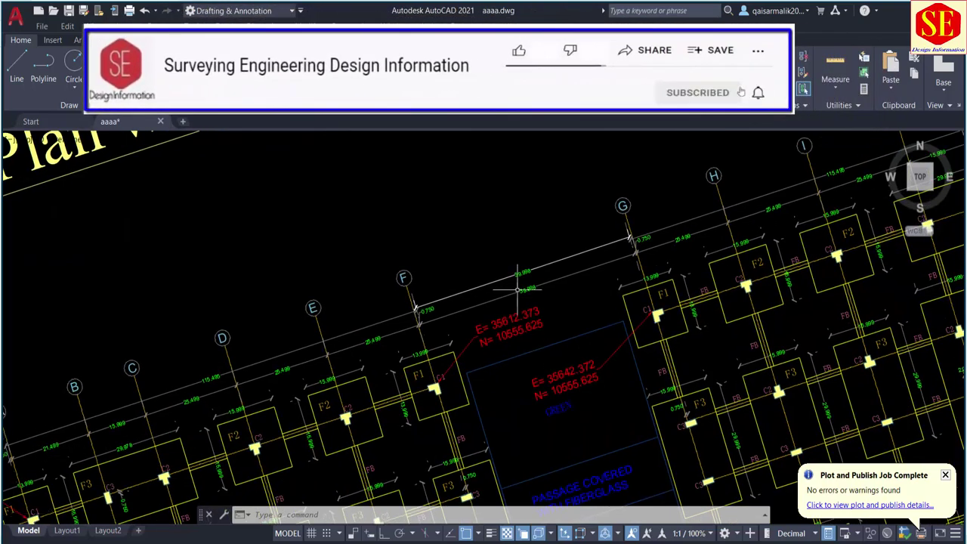
{"action": "scroll", "coordinate": [518, 290], "scroll_direction": "up", "scroll_amount": 4}
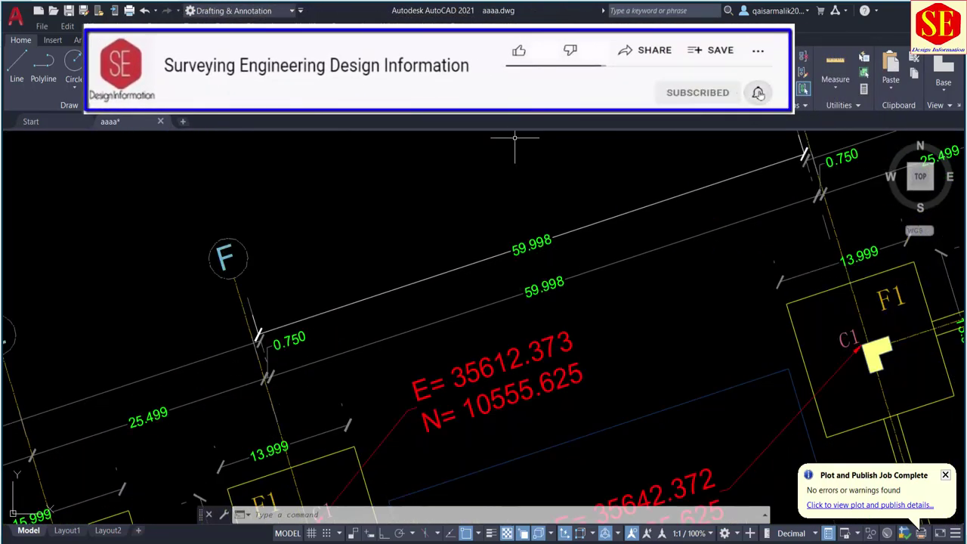
{"action": "left_click", "coordinate": [385, 58]}
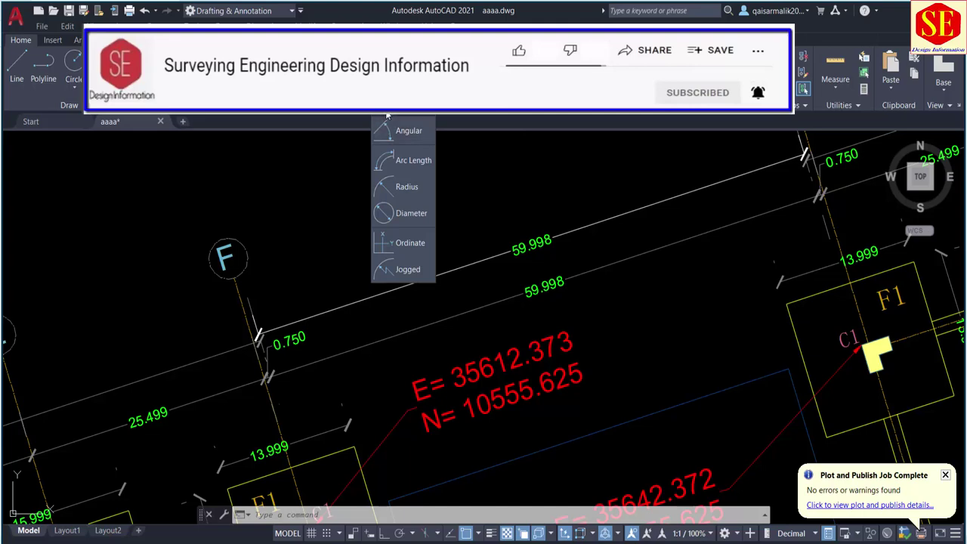
{"action": "left_click", "coordinate": [387, 106]}
{"action": "left_click", "coordinate": [819, 195]}
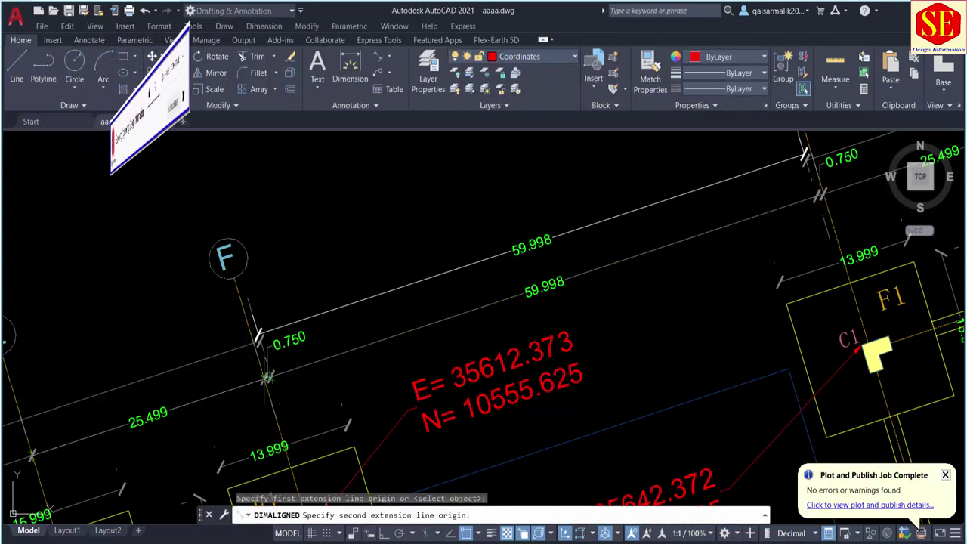
{"action": "left_click", "coordinate": [267, 380]}
{"action": "scroll", "coordinate": [414, 249], "scroll_direction": "up", "scroll_amount": 2}
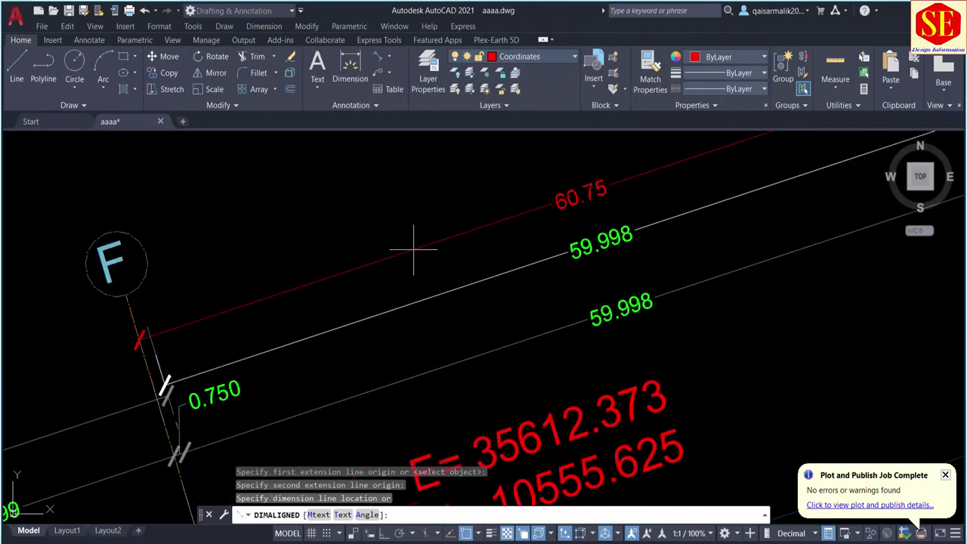
{"action": "key", "text": "Escape"}
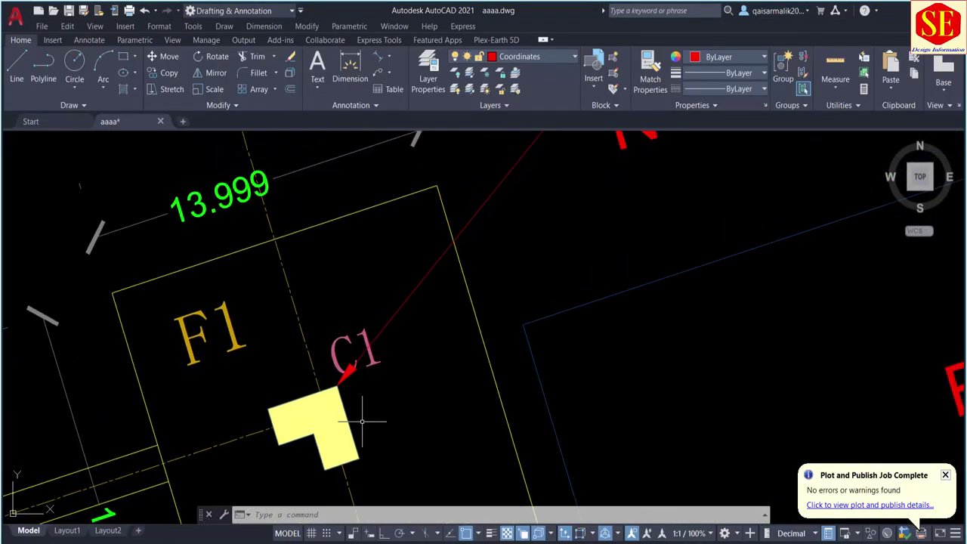
Use DC to label column C1's corner with E= 49932.578 N= 15025.419 beside footing F1
{"action": "type", "text": "dc"}
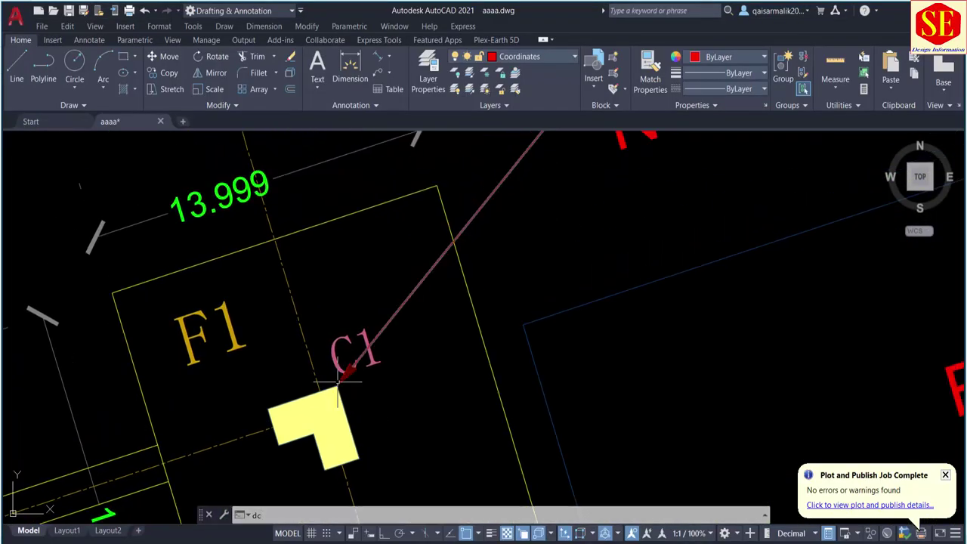
{"action": "key", "text": "Return"}
{"action": "left_click", "coordinate": [344, 378]}
{"action": "scroll", "coordinate": [369, 385], "scroll_direction": "down", "scroll_amount": 3}
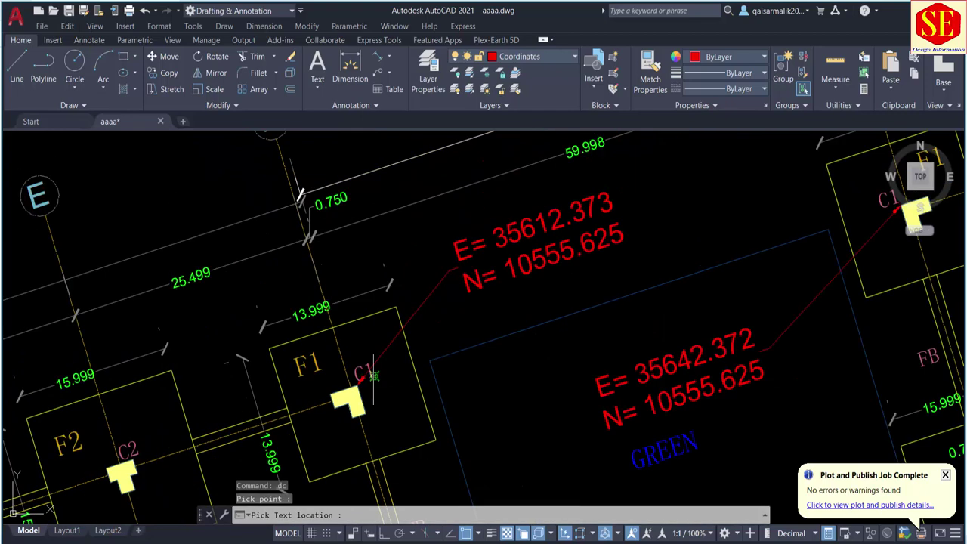
{"action": "left_click", "coordinate": [563, 317]}
{"action": "scroll", "coordinate": [606, 265], "scroll_direction": "up", "scroll_amount": 2}
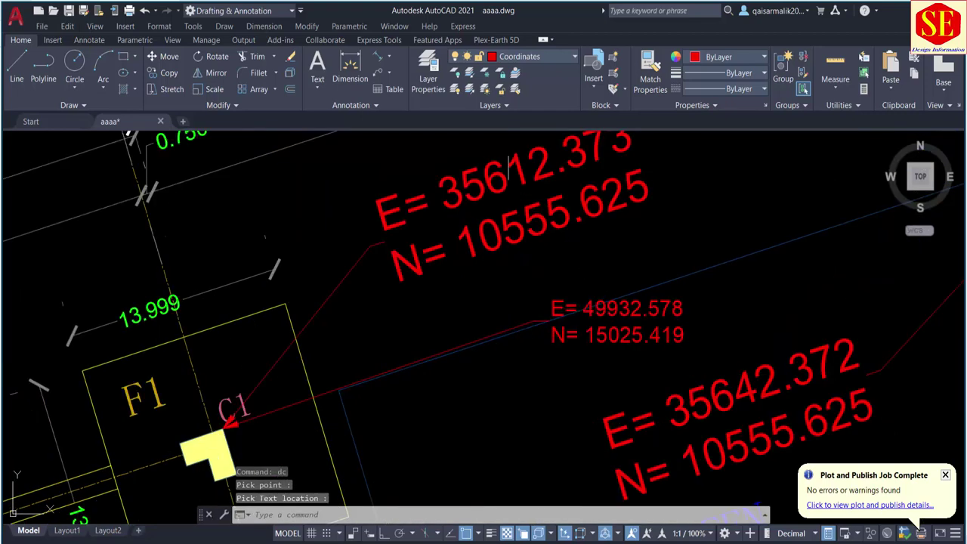
{"action": "scroll", "coordinate": [594, 264], "scroll_direction": "down", "scroll_amount": 2}
{"action": "middle_click_drag", "start_coordinate": [583, 144], "coordinate": [589, 214]}
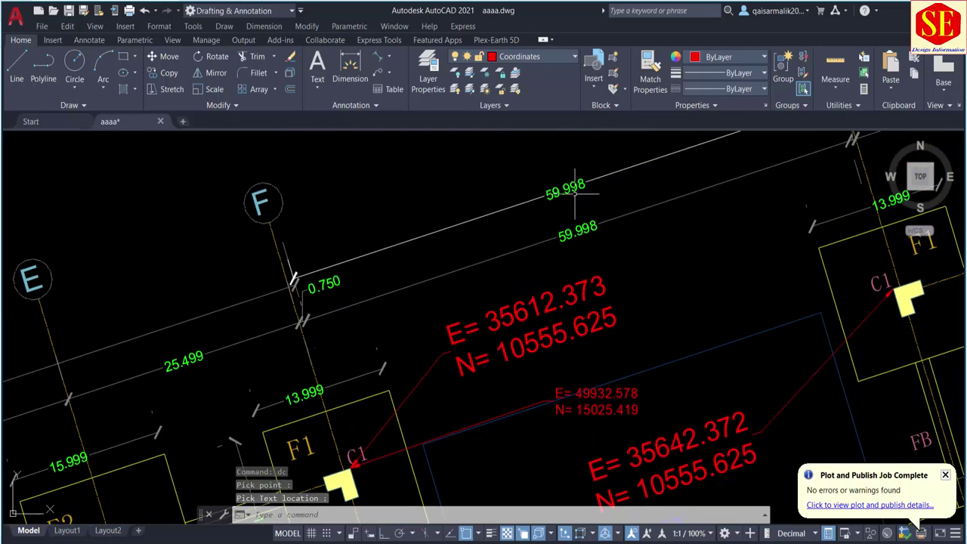
{"action": "scroll", "coordinate": [589, 214], "scroll_direction": "up", "scroll_amount": 2}
{"action": "scroll", "coordinate": [589, 214], "scroll_direction": "down", "scroll_amount": 3}
{"action": "scroll", "coordinate": [589, 214], "scroll_direction": "down", "scroll_amount": 2}
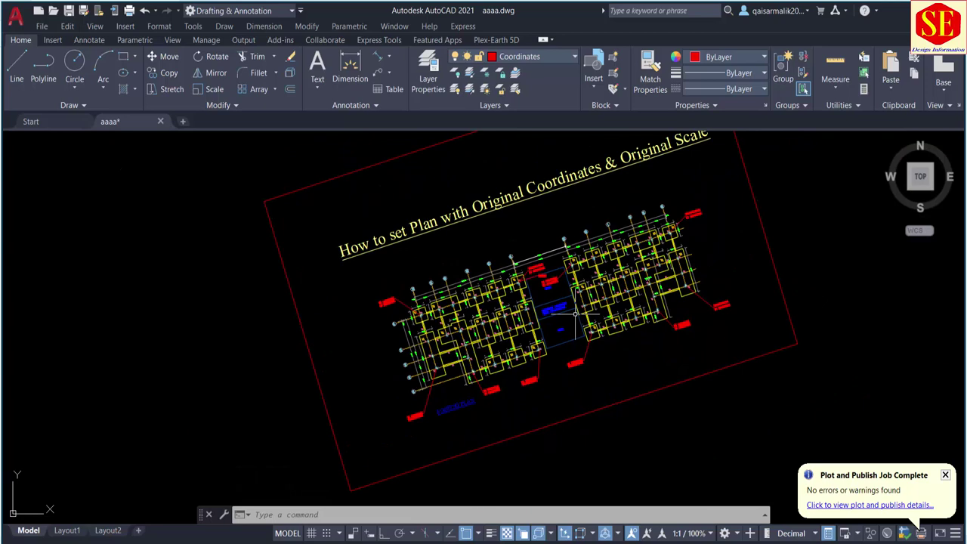
{"action": "scroll", "coordinate": [561, 303], "scroll_direction": "up", "scroll_amount": 3}
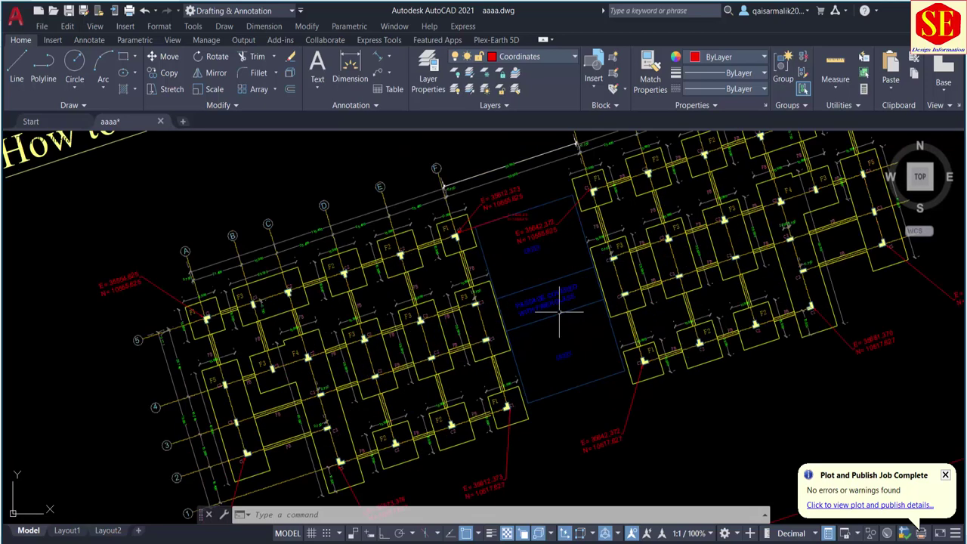
{"action": "scroll", "coordinate": [529, 312], "scroll_direction": "up", "scroll_amount": 3}
{"action": "scroll", "coordinate": [529, 312], "scroll_direction": "up", "scroll_amount": 2}
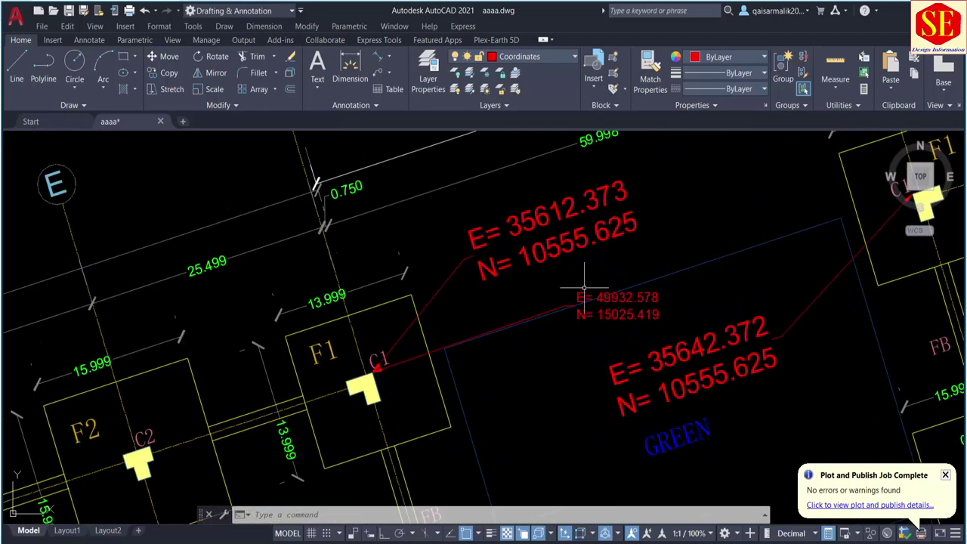
{"action": "left_click", "coordinate": [587, 313]}
{"action": "type", "text": "e"}
{"action": "key", "text": "Return"}
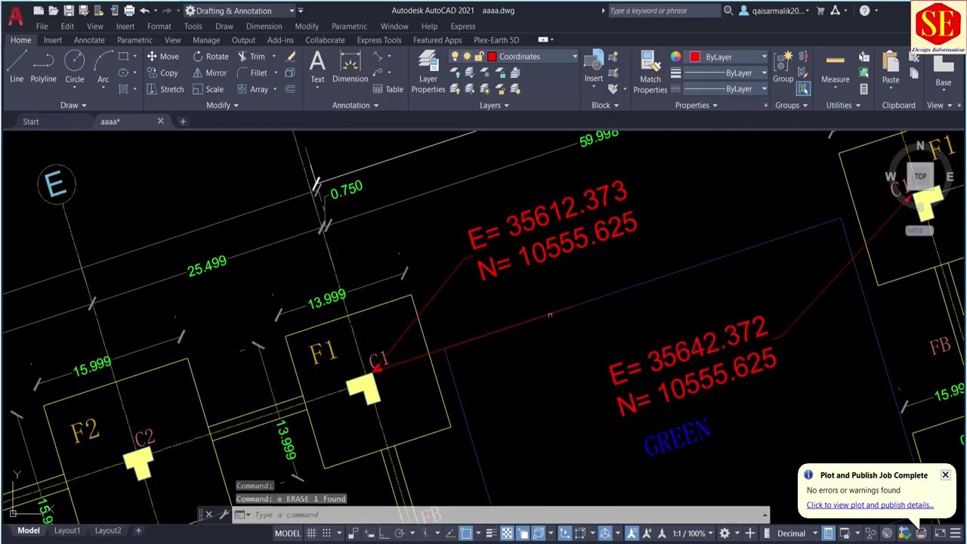
{"action": "left_click", "coordinate": [539, 318]}
{"action": "left_click", "coordinate": [586, 367]}
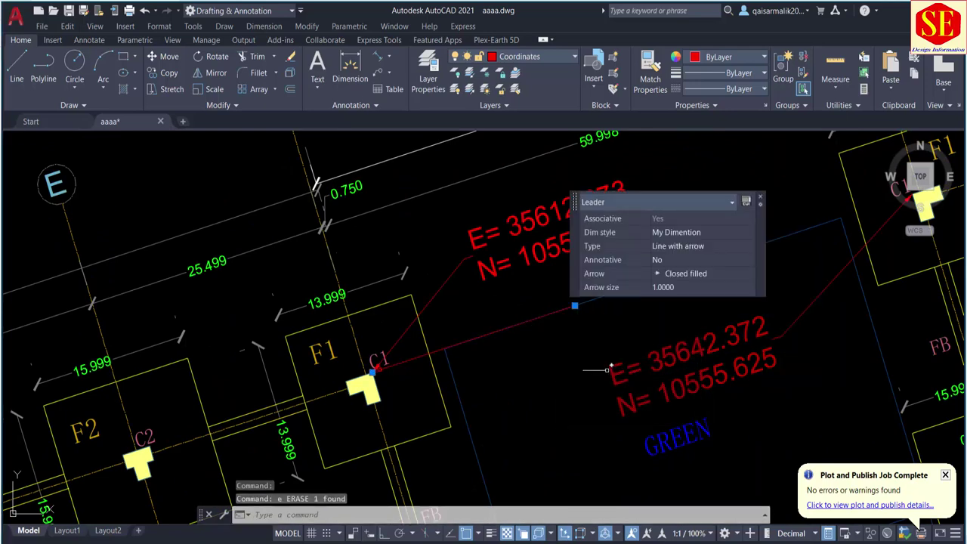
{"action": "key", "text": "Escape"}
{"action": "scroll", "coordinate": [517, 270], "scroll_direction": "down", "scroll_amount": 4}
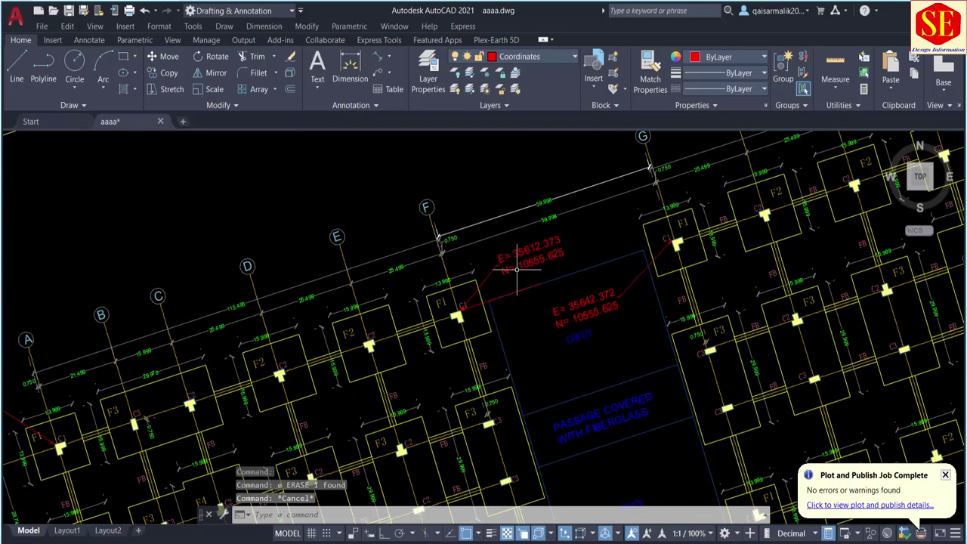
{"action": "scroll", "coordinate": [518, 270], "scroll_direction": "up", "scroll_amount": 3}
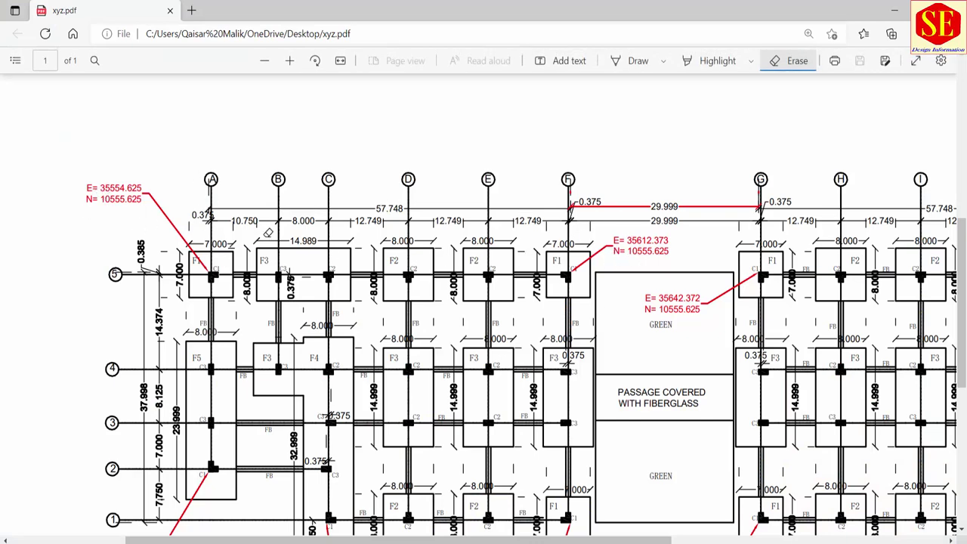
Zoom around the xyz.pdf footing plan to check C1's coordinate labels, then return to aaaa.dwg
{"action": "scroll", "coordinate": [268, 233], "scroll_direction": "down", "scroll_amount": 1, "text": "ctrl"}
{"action": "scroll", "coordinate": [500, 263], "scroll_direction": "down", "scroll_amount": 1, "text": "ctrl"}
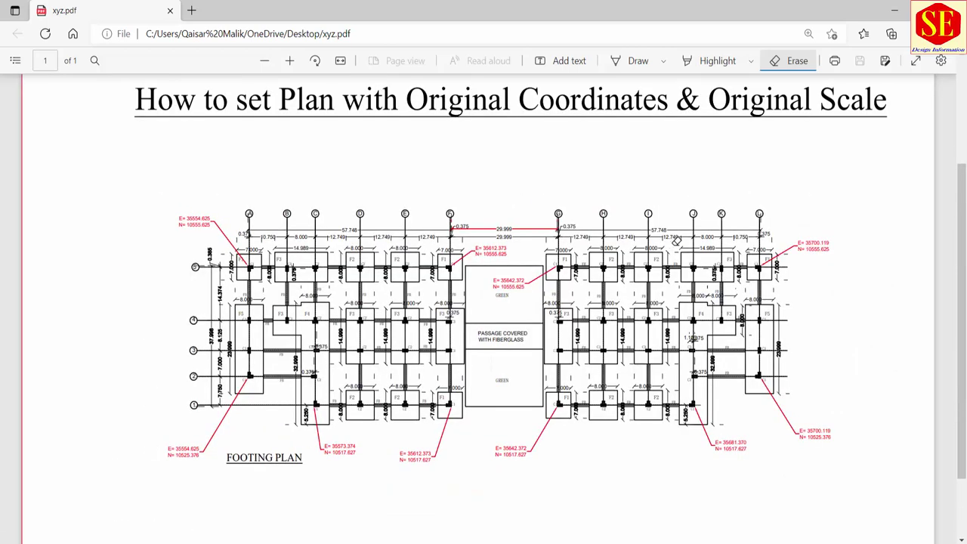
{"action": "scroll", "coordinate": [491, 277], "scroll_direction": "up", "scroll_amount": 2}
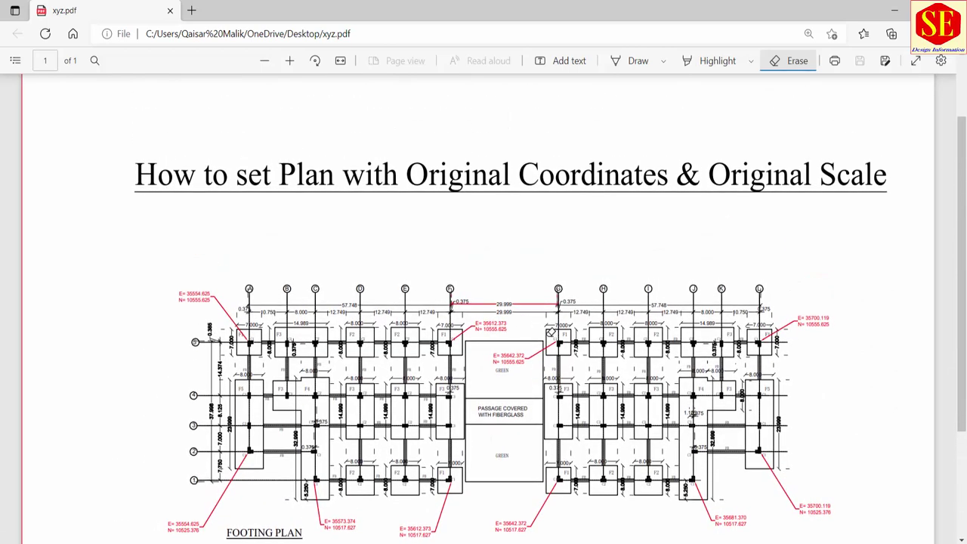
{"action": "scroll", "coordinate": [529, 349], "scroll_direction": "up", "scroll_amount": 2, "text": "ctrl"}
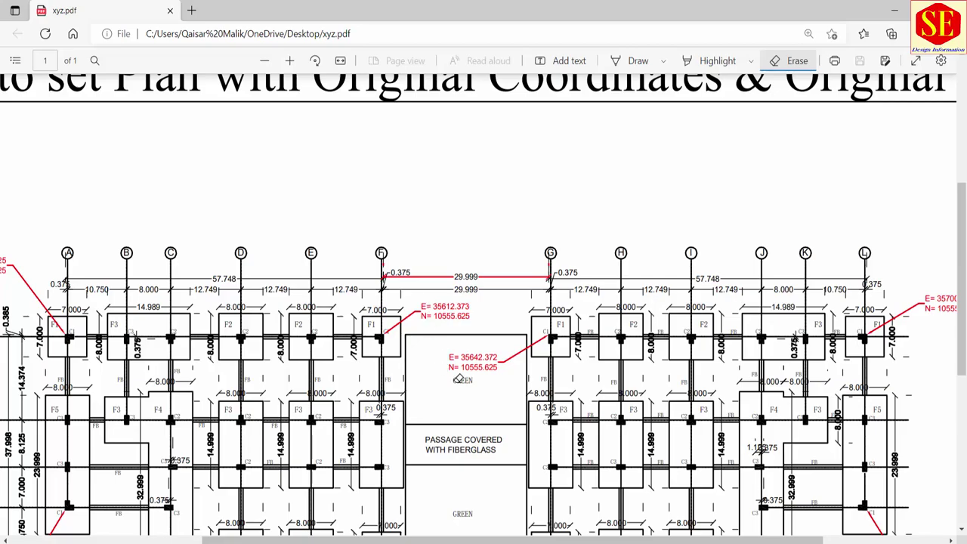
{"action": "key", "text": "alt+Tab"}
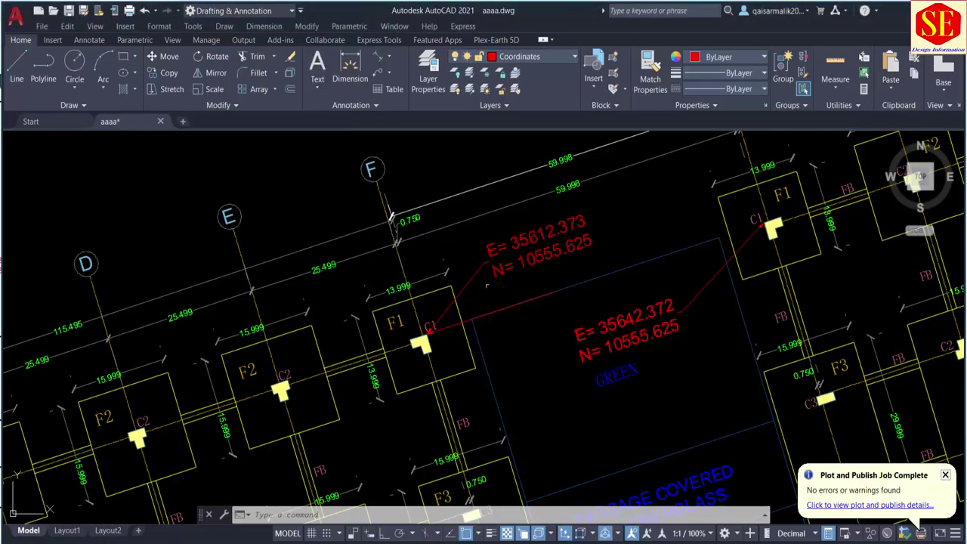
{"action": "scroll", "coordinate": [486, 284], "scroll_direction": "up", "scroll_amount": 2}
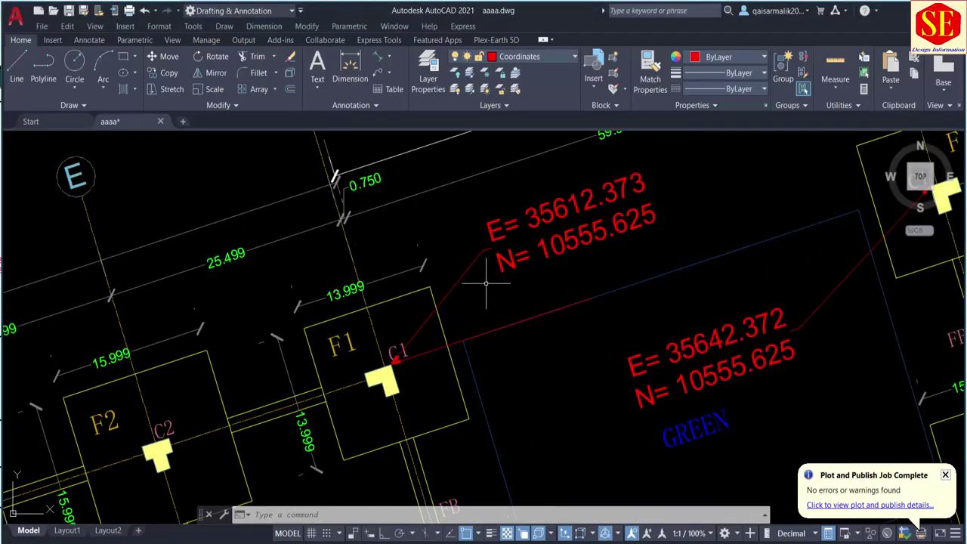
{"action": "scroll", "coordinate": [486, 284], "scroll_direction": "down", "scroll_amount": 9}
{"action": "scroll", "coordinate": [497, 270], "scroll_direction": "up", "scroll_amount": 4}
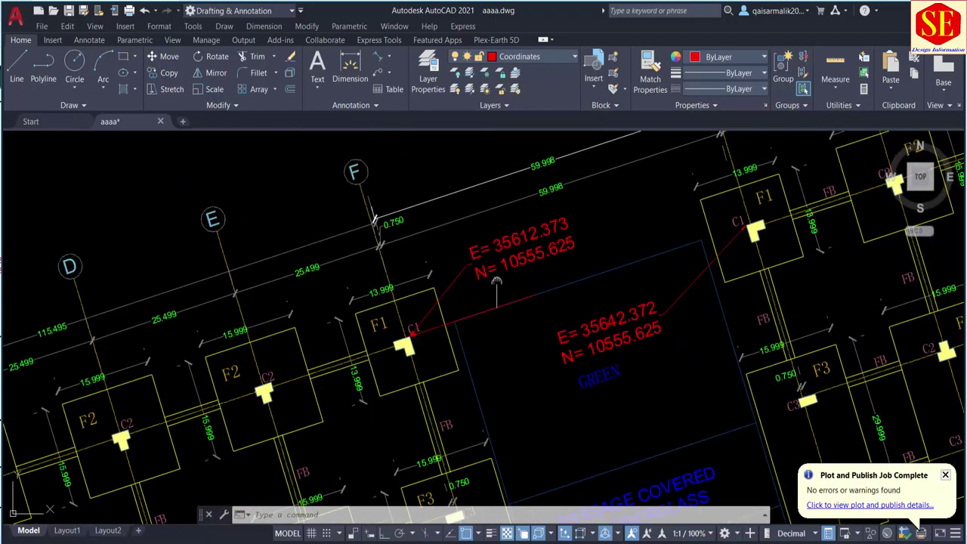
{"action": "scroll", "coordinate": [592, 232], "scroll_direction": "up", "scroll_amount": 3}
{"action": "scroll", "coordinate": [591, 231], "scroll_direction": "down", "scroll_amount": 3}
{"action": "scroll", "coordinate": [616, 264], "scroll_direction": "down", "scroll_amount": 3}
{"action": "scroll", "coordinate": [575, 263], "scroll_direction": "up", "scroll_amount": 4}
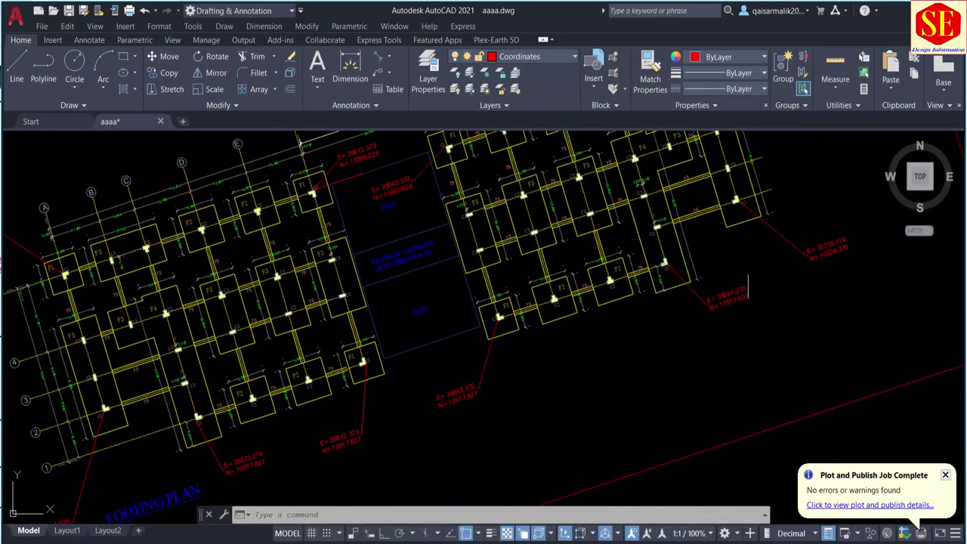
{"action": "scroll", "coordinate": [355, 246], "scroll_direction": "up", "scroll_amount": 2}
{"action": "scroll", "coordinate": [356, 250], "scroll_direction": "up", "scroll_amount": 3}
{"action": "scroll", "coordinate": [361, 363], "scroll_direction": "up", "scroll_amount": 2}
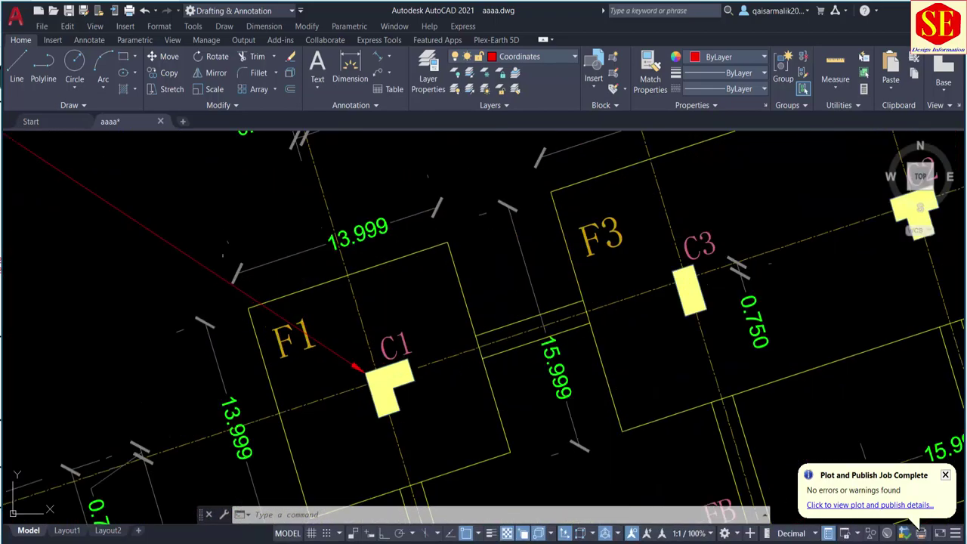
{"action": "scroll", "coordinate": [714, 373], "scroll_direction": "up", "scroll_amount": 2}
{"action": "scroll", "coordinate": [282, 297], "scroll_direction": "down", "scroll_amount": 3}
{"action": "scroll", "coordinate": [557, 335], "scroll_direction": "down", "scroll_amount": 3}
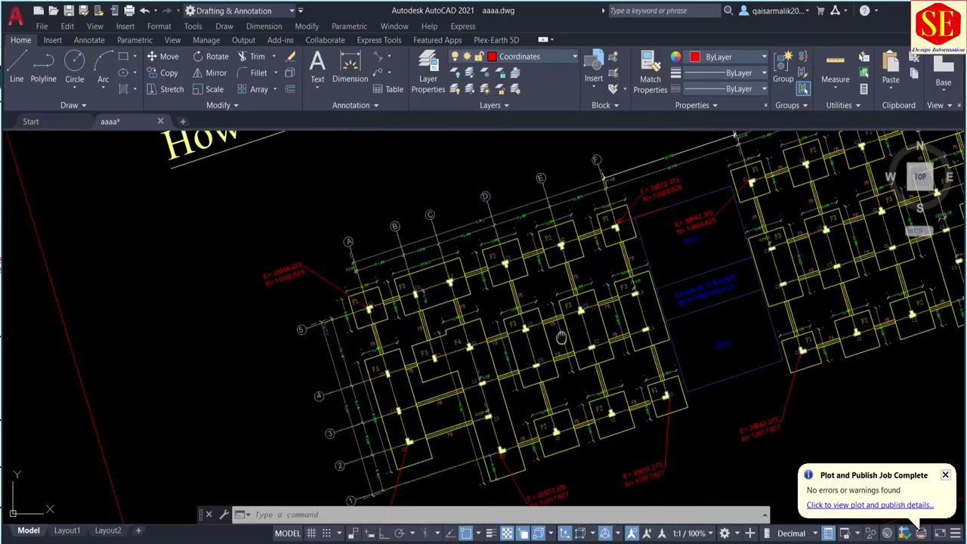
{"action": "middle_click_drag", "start_coordinate": [557, 335], "coordinate": [384, 181]}
{"action": "scroll", "coordinate": [518, 216], "scroll_direction": "up", "scroll_amount": 2}
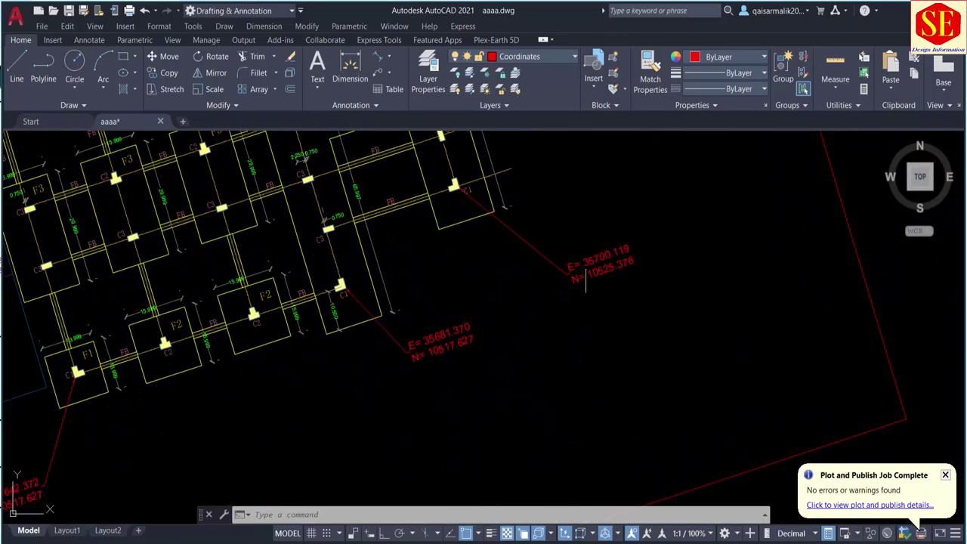
{"action": "scroll", "coordinate": [586, 280], "scroll_direction": "up", "scroll_amount": 2}
{"action": "scroll", "coordinate": [708, 328], "scroll_direction": "down", "scroll_amount": 5}
{"action": "scroll", "coordinate": [706, 327], "scroll_direction": "down", "scroll_amount": 1}
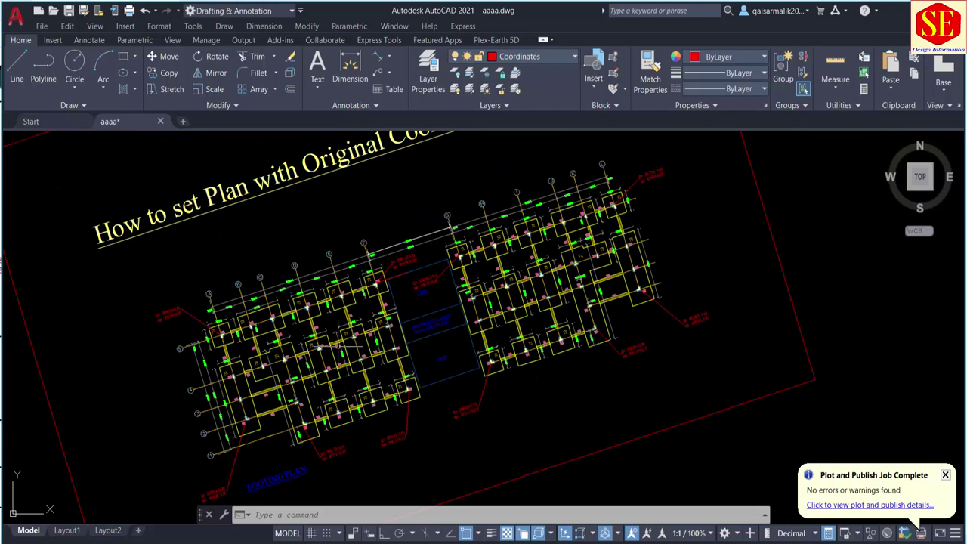
{"action": "scroll", "coordinate": [430, 336], "scroll_direction": "down", "scroll_amount": 4}
{"action": "scroll", "coordinate": [312, 320], "scroll_direction": "up", "scroll_amount": 3}
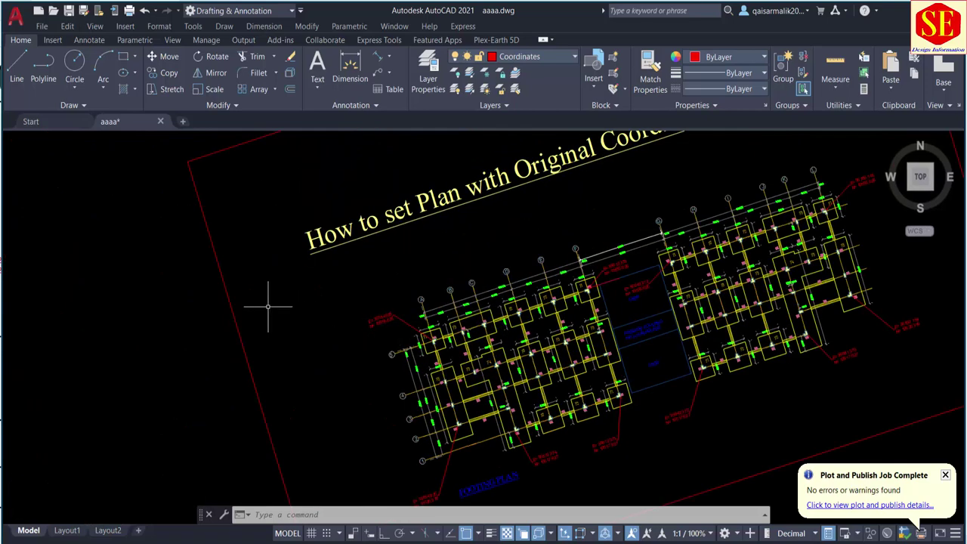
{"action": "scroll", "coordinate": [265, 309], "scroll_direction": "up", "scroll_amount": 2}
{"action": "middle_click_drag", "start_coordinate": [265, 309], "coordinate": [393, 264]}
Start a PL polyline at the surveyed point 35554.625,10555.625
{"action": "type", "text": "P"}
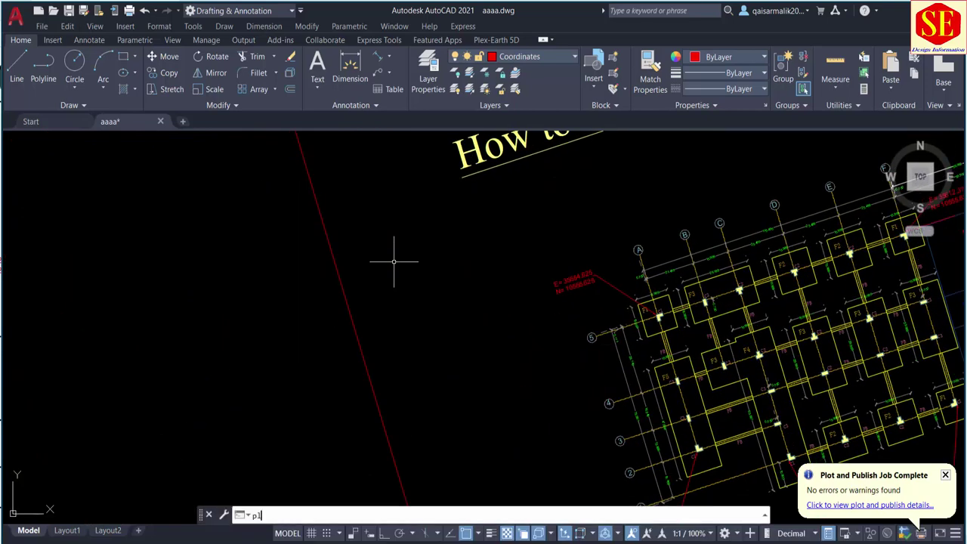
{"action": "type", "text": "L"}
{"action": "key", "text": "Return"}
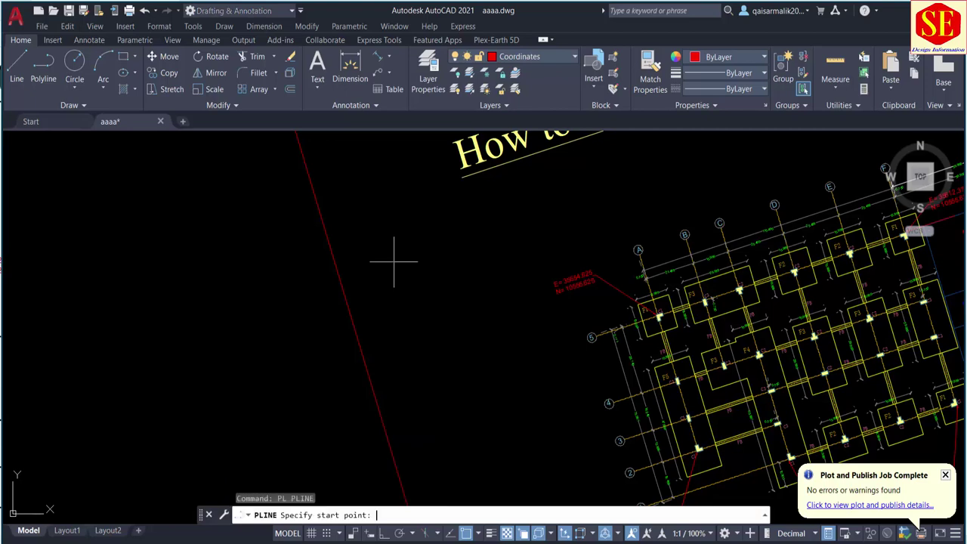
{"action": "scroll", "coordinate": [599, 283], "scroll_direction": "up", "scroll_amount": 2}
{"action": "scroll", "coordinate": [599, 284], "scroll_direction": "up", "scroll_amount": 3}
{"action": "scroll", "coordinate": [460, 227], "scroll_direction": "up", "scroll_amount": 2}
{"action": "type", "text": "35554.625,10555.625"}
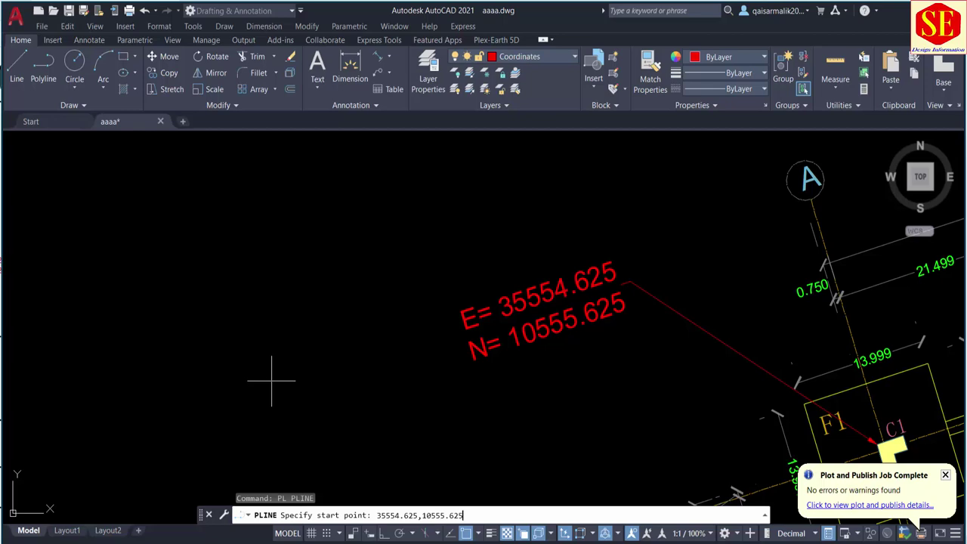
{"action": "key", "text": "Return"}
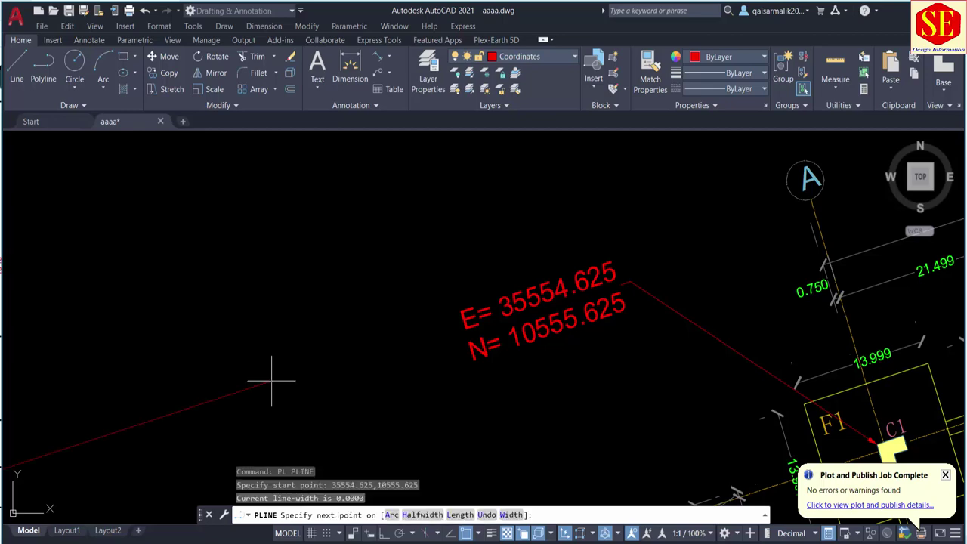
{"action": "scroll", "coordinate": [271, 382], "scroll_direction": "down", "scroll_amount": 5}
{"action": "scroll", "coordinate": [378, 363], "scroll_direction": "down", "scroll_amount": 3}
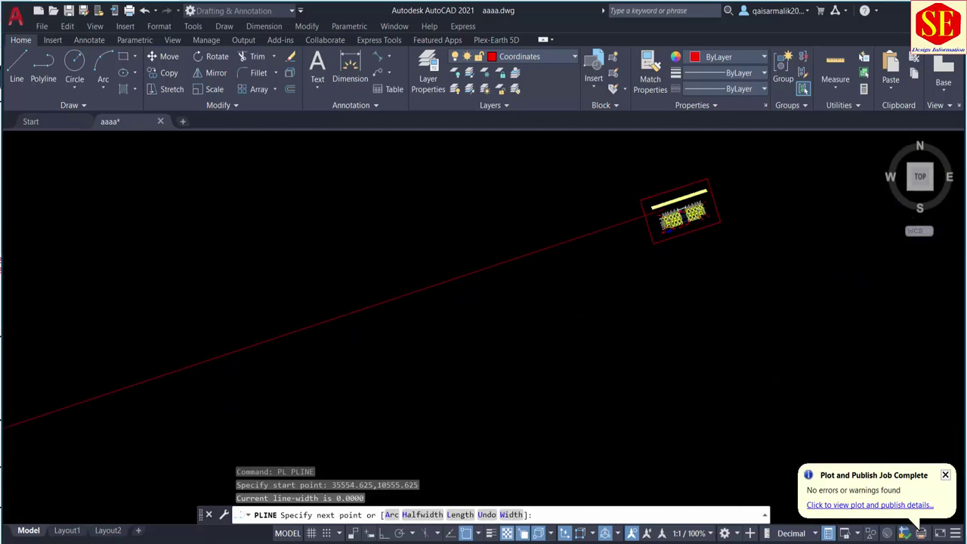
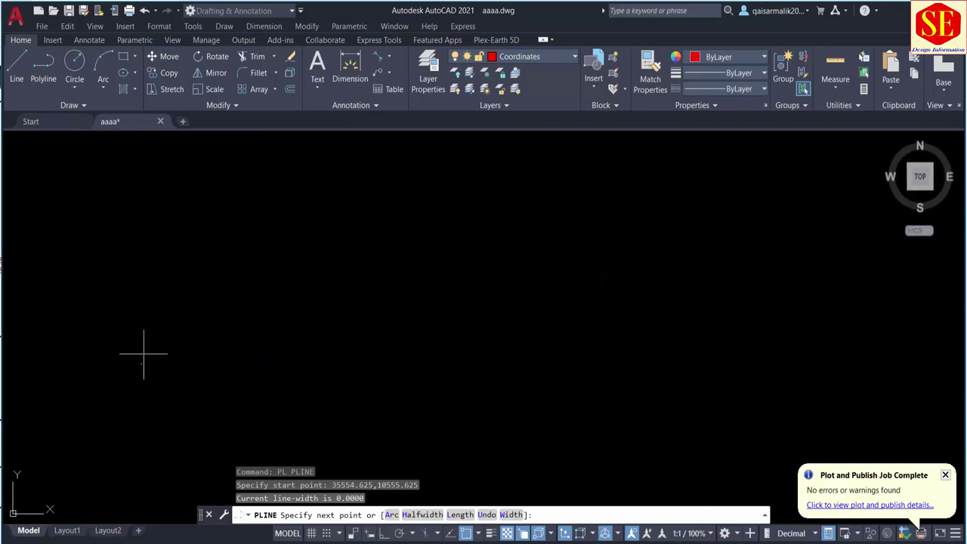
Draw the red polyline from 35554.625,10555.625 to 35700.119,10525.376, ending after that one segment
{"action": "scroll", "coordinate": [151, 344], "scroll_direction": "up", "scroll_amount": 2}
{"action": "scroll", "coordinate": [189, 325], "scroll_direction": "down", "scroll_amount": 1}
{"action": "scroll", "coordinate": [393, 264], "scroll_direction": "up", "scroll_amount": 4}
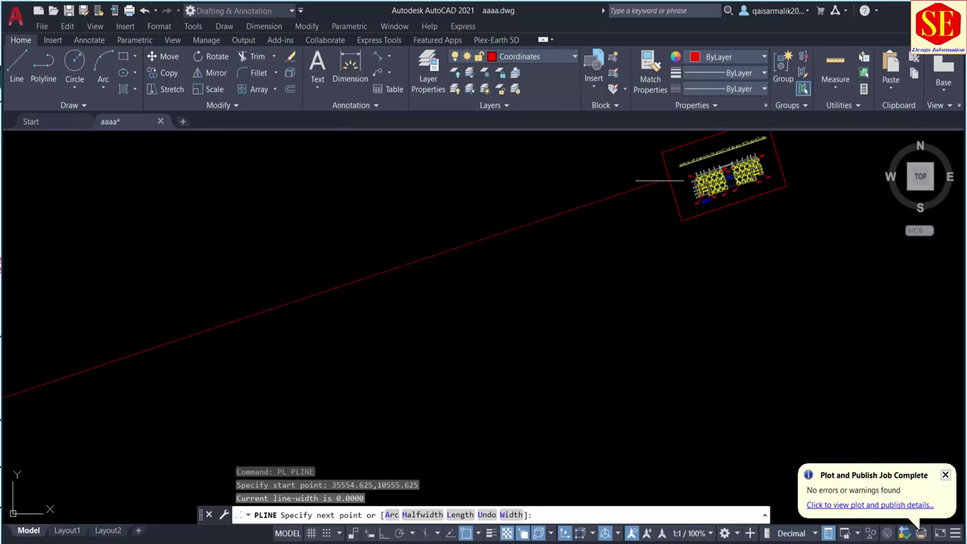
{"action": "scroll", "coordinate": [681, 171], "scroll_direction": "up", "scroll_amount": 2}
{"action": "scroll", "coordinate": [760, 234], "scroll_direction": "up", "scroll_amount": 3}
{"action": "scroll", "coordinate": [302, 242], "scroll_direction": "up", "scroll_amount": 2}
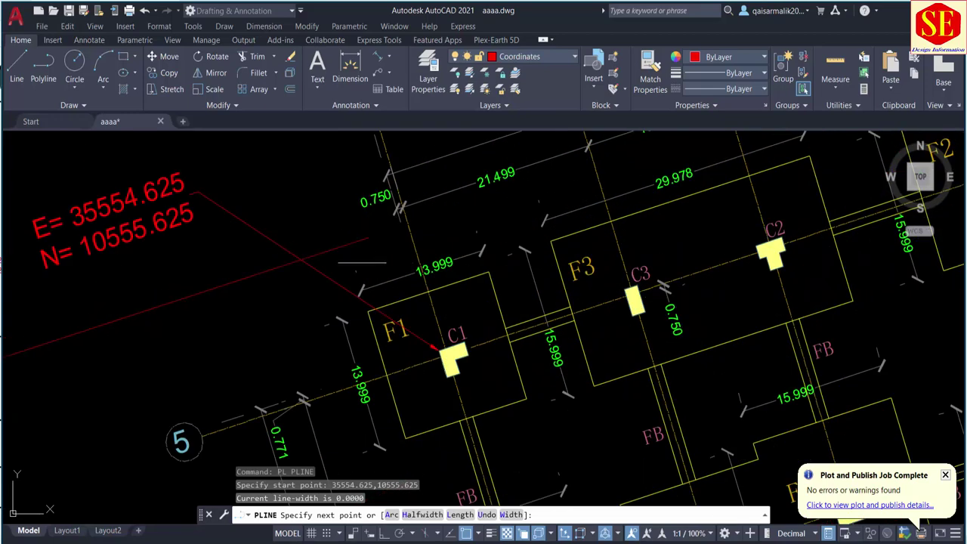
{"action": "scroll", "coordinate": [237, 245], "scroll_direction": "down", "scroll_amount": 5}
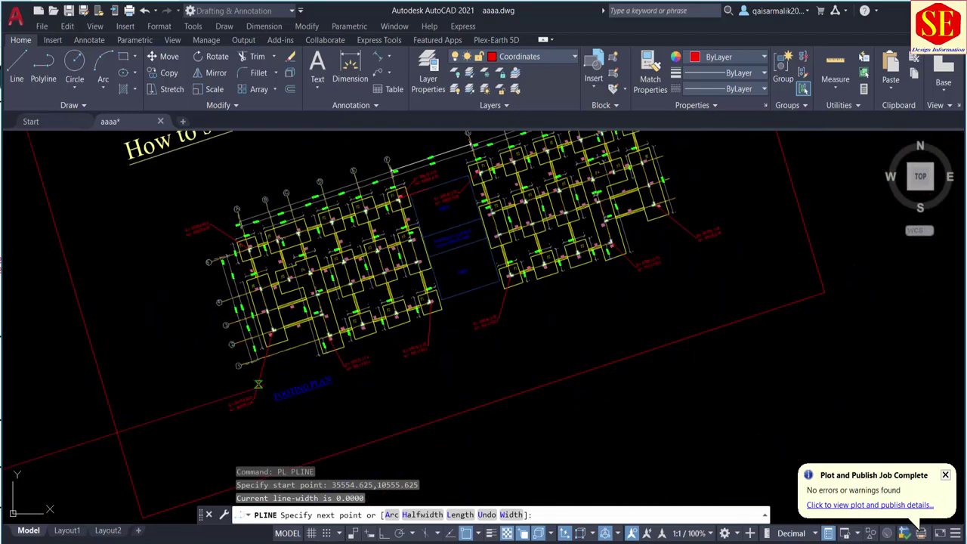
{"action": "scroll", "coordinate": [227, 393], "scroll_direction": "down", "scroll_amount": 1}
{"action": "scroll", "coordinate": [569, 257], "scroll_direction": "up", "scroll_amount": 1}
{"action": "scroll", "coordinate": [569, 257], "scroll_direction": "up", "scroll_amount": 1}
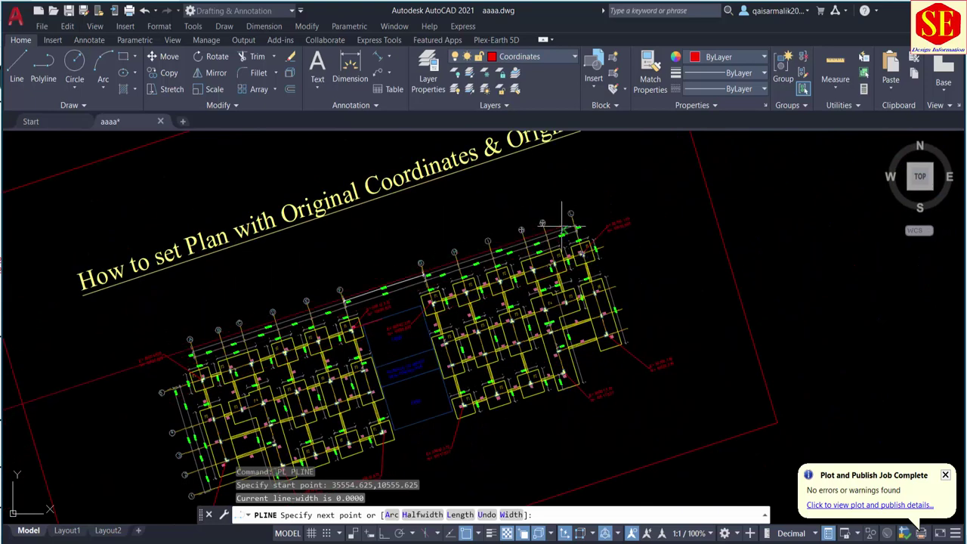
{"action": "scroll", "coordinate": [574, 250], "scroll_direction": "up", "scroll_amount": 3}
{"action": "scroll", "coordinate": [574, 250], "scroll_direction": "up", "scroll_amount": 2}
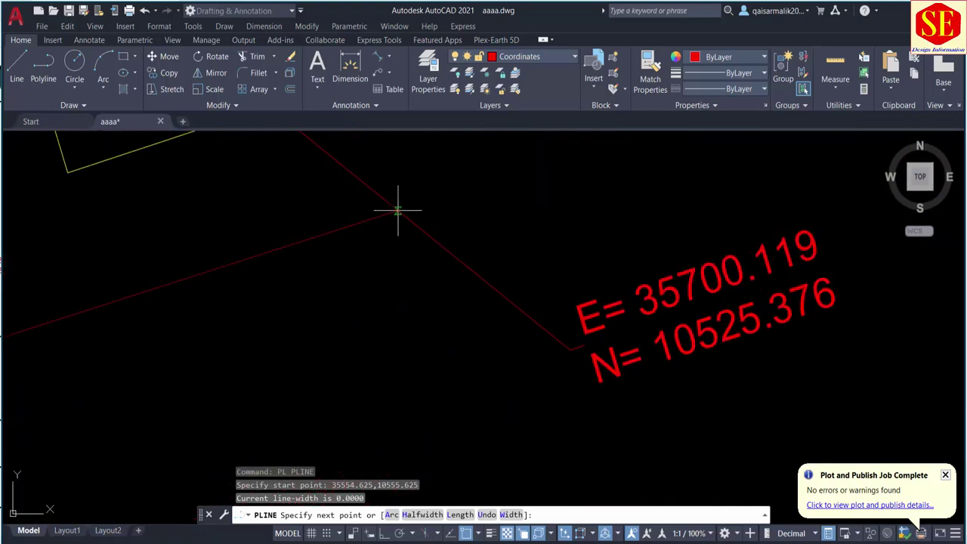
{"action": "scroll", "coordinate": [350, 204], "scroll_direction": "down", "scroll_amount": 2}
{"action": "scroll", "coordinate": [325, 189], "scroll_direction": "up", "scroll_amount": 4}
{"action": "scroll", "coordinate": [345, 248], "scroll_direction": "up", "scroll_amount": 2}
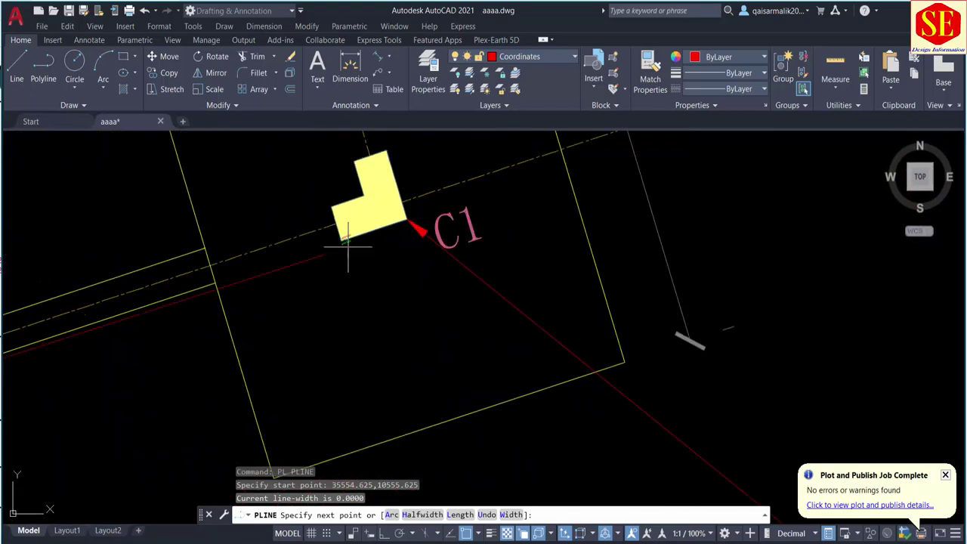
{"action": "scroll", "coordinate": [346, 249], "scroll_direction": "down", "scroll_amount": 3}
{"action": "scroll", "coordinate": [568, 356], "scroll_direction": "up", "scroll_amount": 2}
{"action": "scroll", "coordinate": [703, 397], "scroll_direction": "down", "scroll_amount": 2}
{"action": "type", "text": "35700.119,10525.376"}
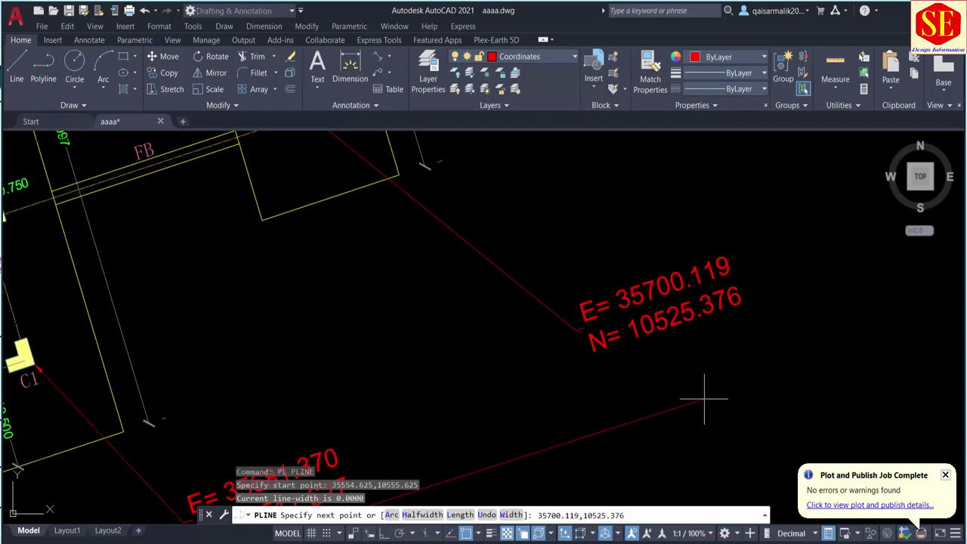
{"action": "key", "text": "Return"}
{"action": "scroll", "coordinate": [771, 238], "scroll_direction": "down", "scroll_amount": 5}
{"action": "scroll", "coordinate": [827, 254], "scroll_direction": "down", "scroll_amount": 5}
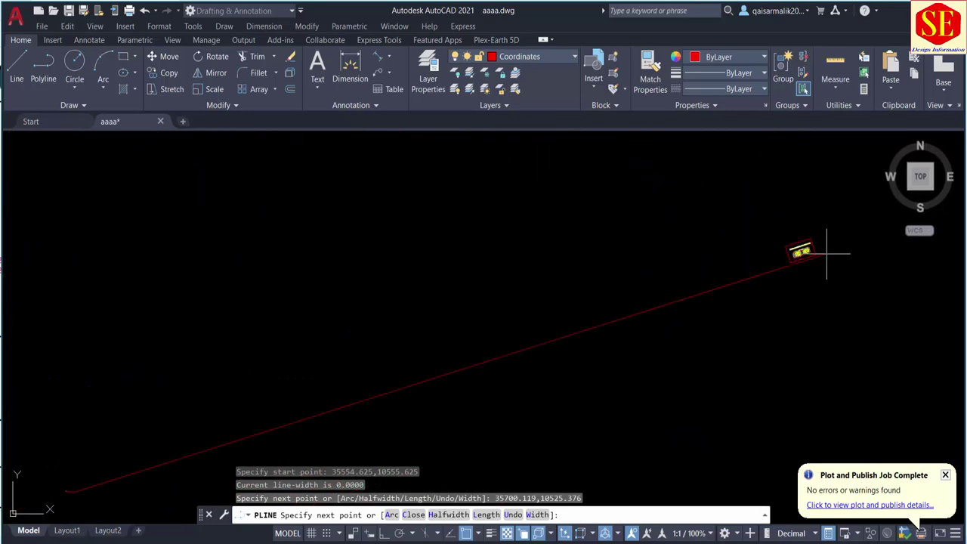
{"action": "scroll", "coordinate": [827, 254], "scroll_direction": "up", "scroll_amount": 5}
{"action": "middle_click_drag", "start_coordinate": [551, 227], "coordinate": [574, 318]}
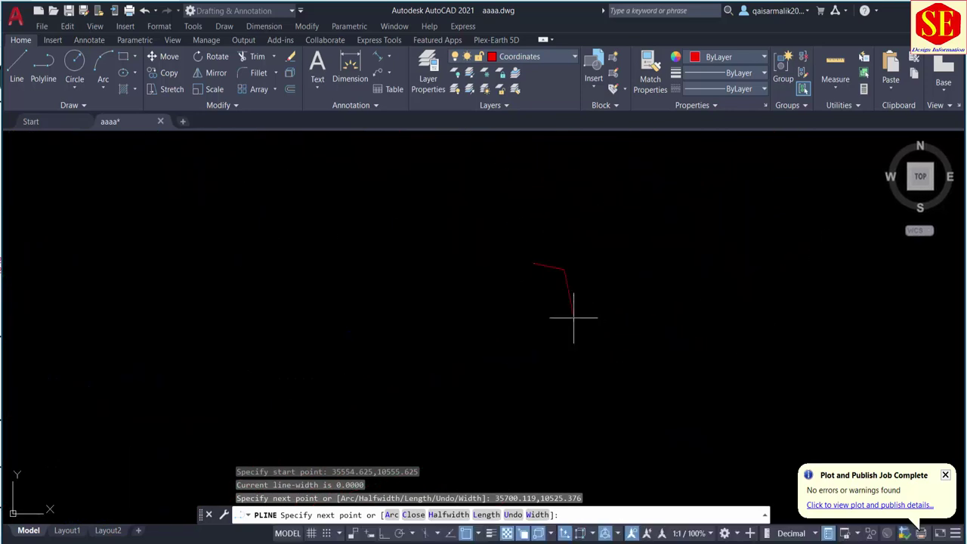
{"action": "key", "text": "Escape"}
{"action": "scroll", "coordinate": [567, 280], "scroll_direction": "up", "scroll_amount": 5}
{"action": "middle_click_drag", "start_coordinate": [471, 201], "coordinate": [454, 287]}
{"action": "scroll", "coordinate": [458, 265], "scroll_direction": "up", "scroll_amount": 2}
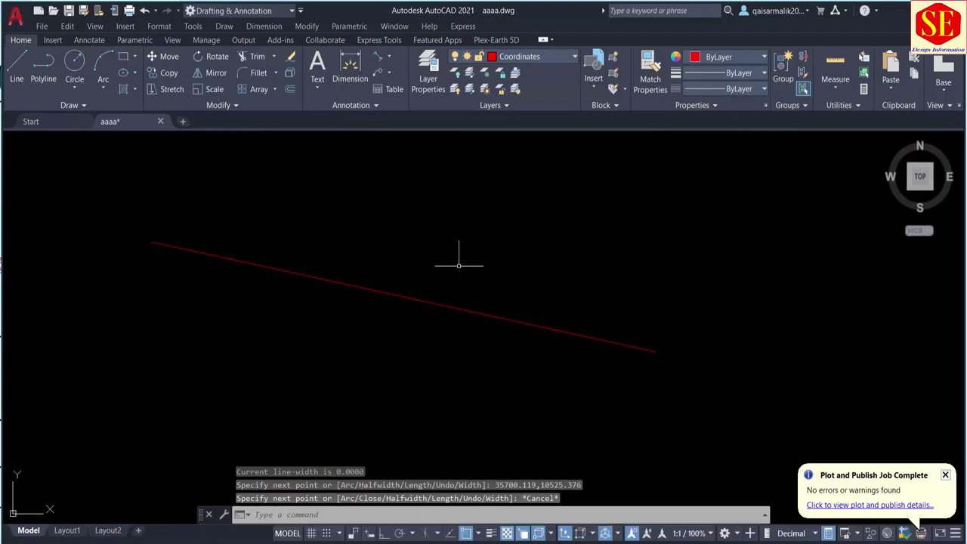
Recolour the new polyline to Yellow in Quick Properties, then zoom back to the plan
{"action": "left_click", "coordinate": [377, 289]}
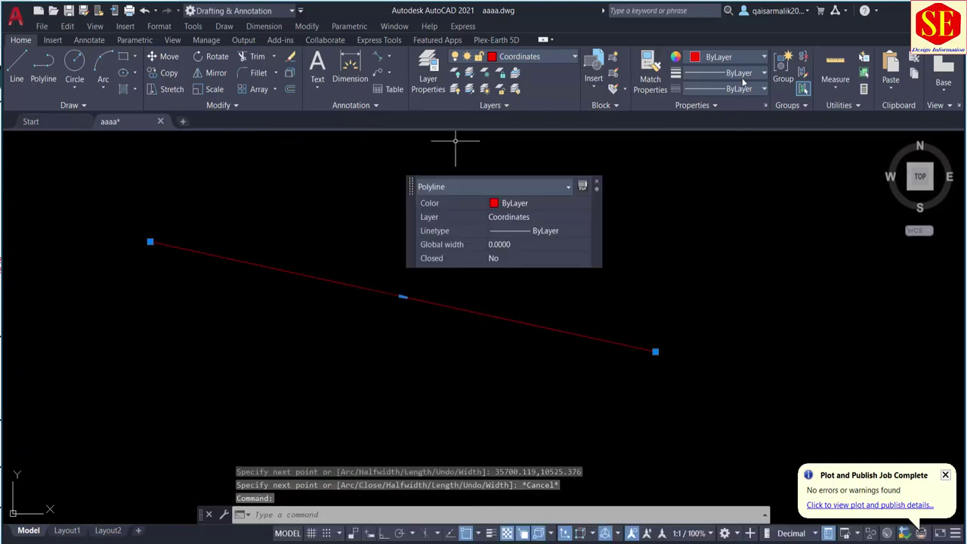
{"action": "left_click", "coordinate": [526, 203]}
{"action": "left_click", "coordinate": [526, 204]}
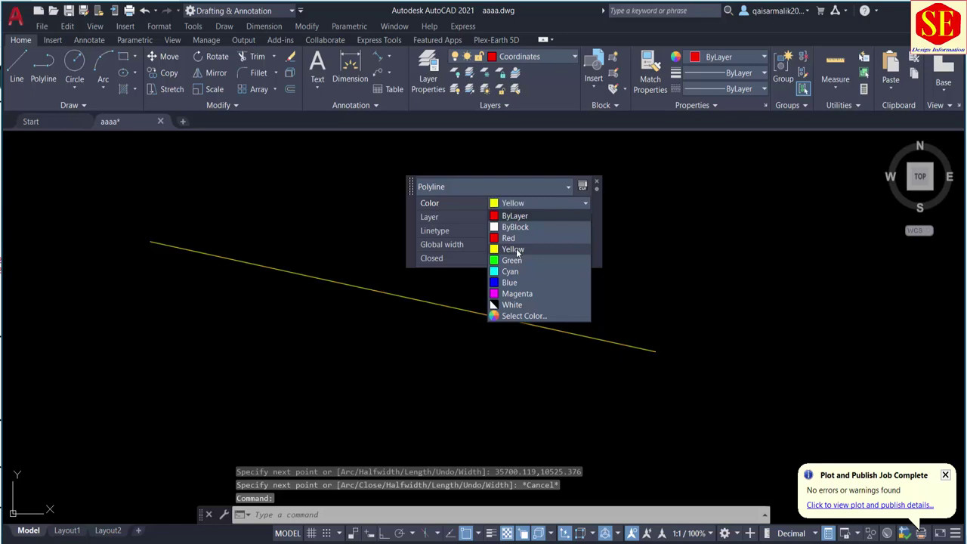
{"action": "left_click", "coordinate": [516, 252]}
{"action": "key", "text": "Escape"}
{"action": "scroll", "coordinate": [274, 328], "scroll_direction": "down", "scroll_amount": 10}
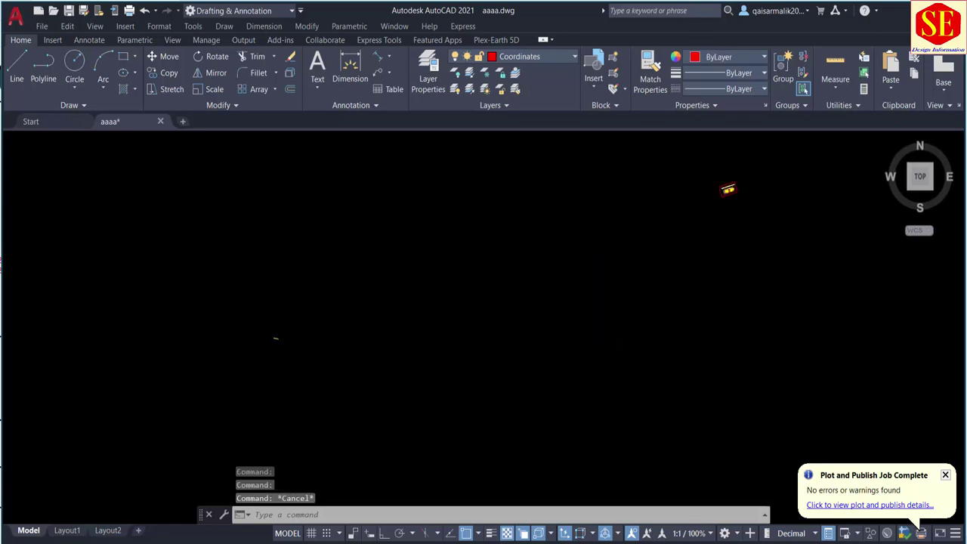
{"action": "scroll", "coordinate": [389, 275], "scroll_direction": "up", "scroll_amount": 5}
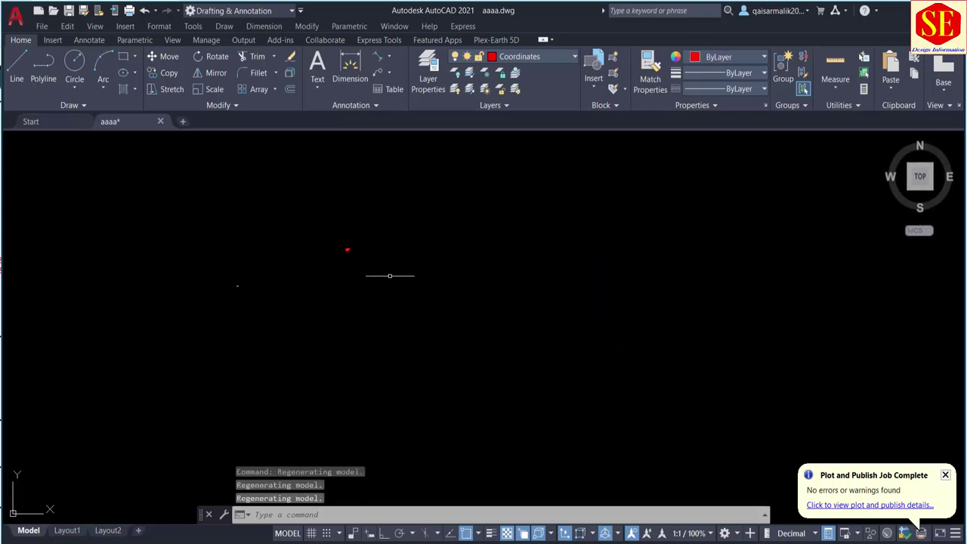
{"action": "scroll", "coordinate": [346, 244], "scroll_direction": "up", "scroll_amount": 3}
{"action": "scroll", "coordinate": [376, 268], "scroll_direction": "up", "scroll_amount": 3}
{"action": "scroll", "coordinate": [352, 281], "scroll_direction": "up", "scroll_amount": 5}
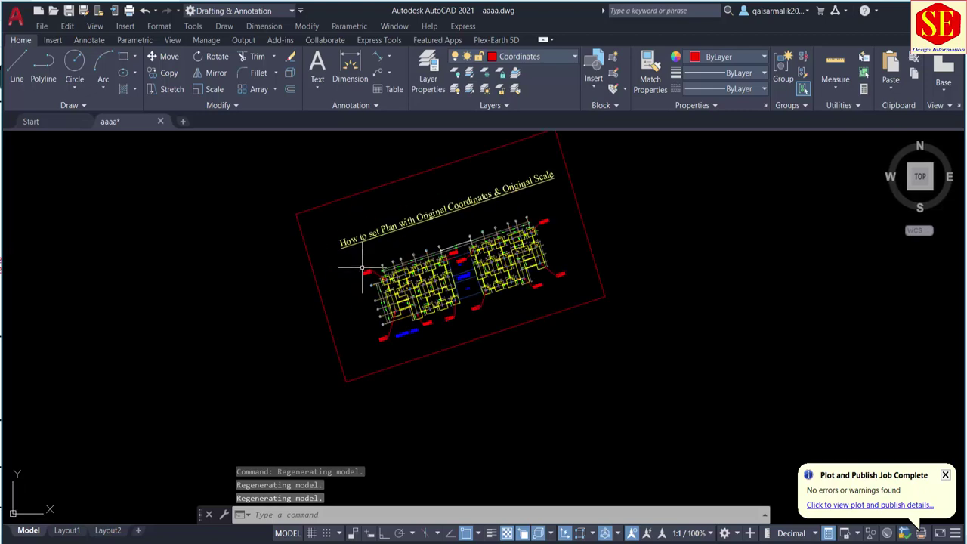
{"action": "scroll", "coordinate": [363, 272], "scroll_direction": "up", "scroll_amount": 3}
{"action": "scroll", "coordinate": [407, 304], "scroll_direction": "down", "scroll_amount": 5}
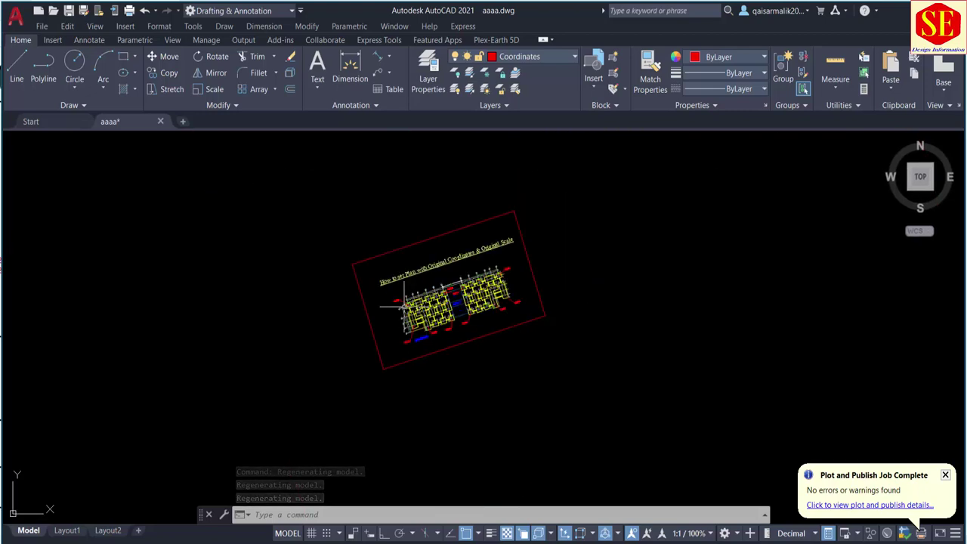
{"action": "scroll", "coordinate": [404, 304], "scroll_direction": "up", "scroll_amount": 2}
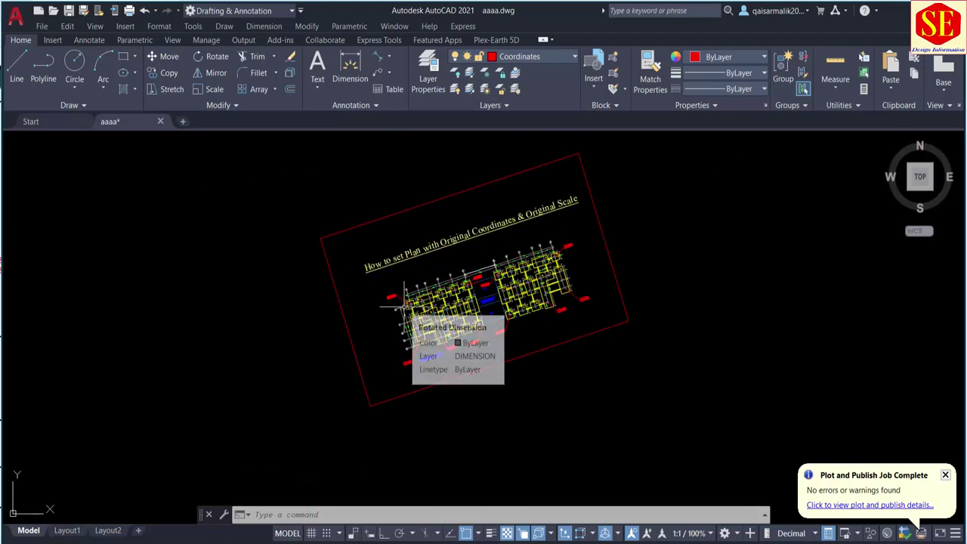
Window-select the entire plan and define it as block 'xyz', replacing the existing xyz definition
{"action": "type", "text": "u"}
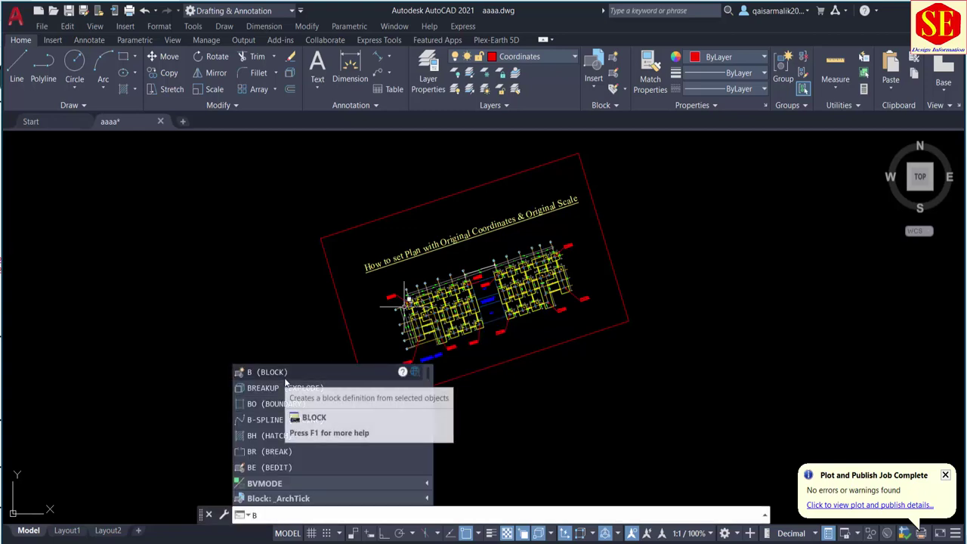
{"action": "key", "text": "BackSpace"}
{"action": "type", "text": "b"}
{"action": "key", "text": "Return"}
{"action": "type", "text": "xyz"}
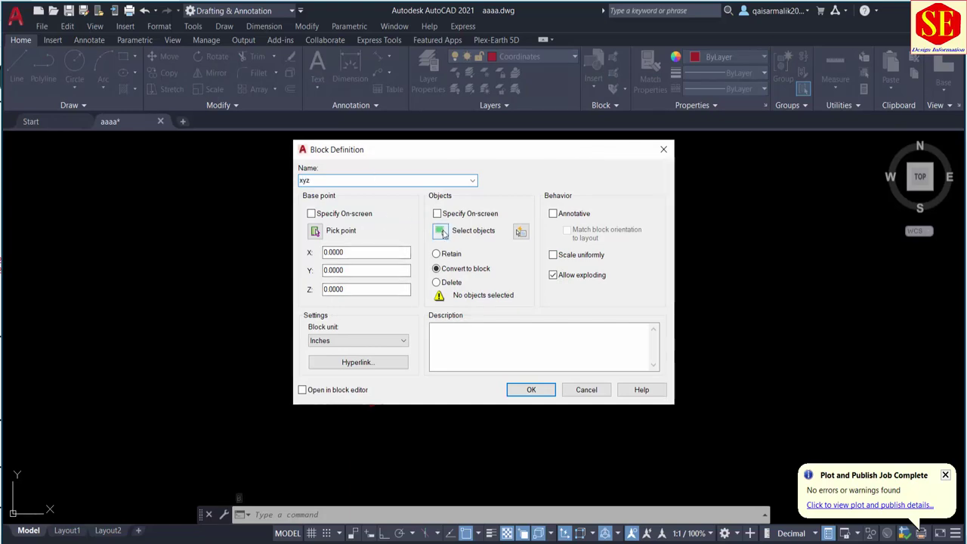
{"action": "left_click", "coordinate": [450, 230]}
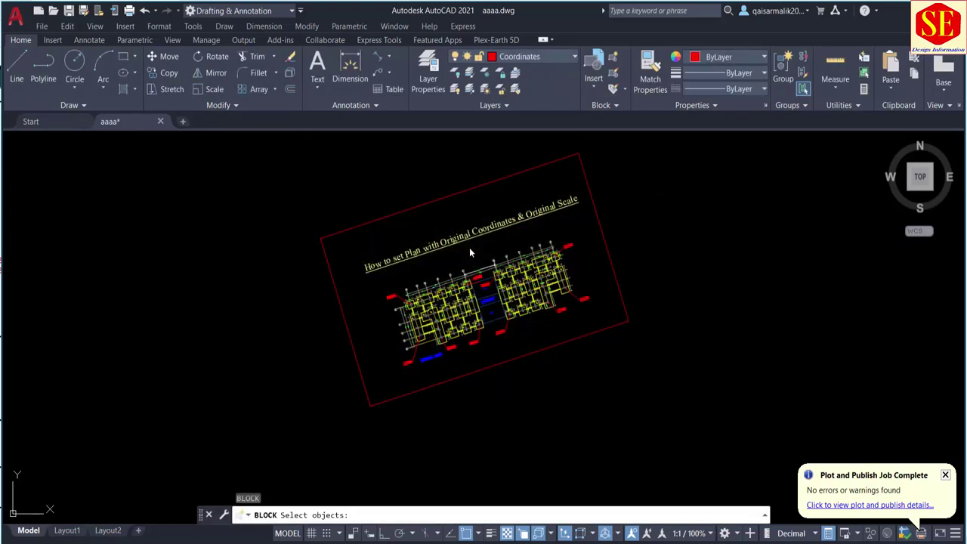
{"action": "scroll", "coordinate": [416, 265], "scroll_direction": "down", "scroll_amount": 3}
{"action": "left_click", "coordinate": [310, 177]}
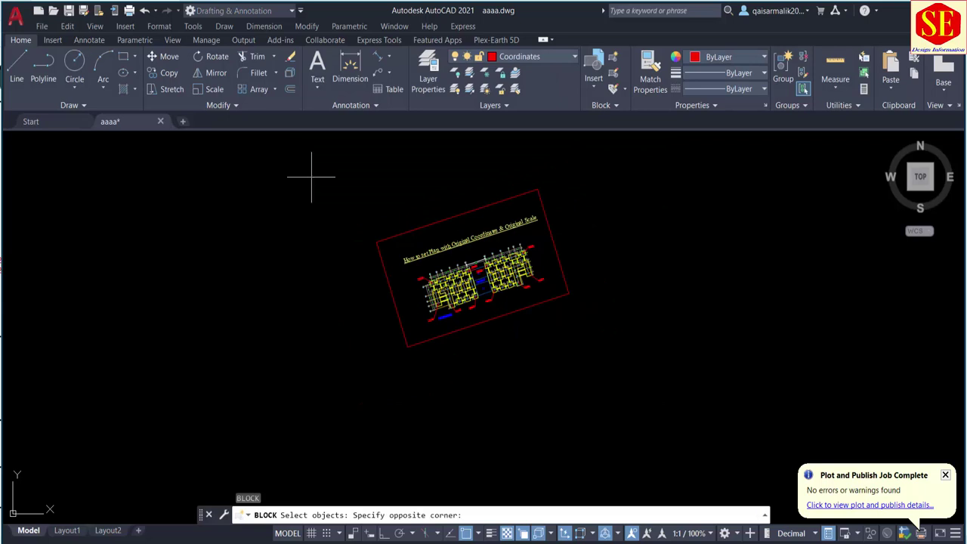
{"action": "left_click", "coordinate": [744, 404]}
{"action": "left_click", "coordinate": [644, 161]}
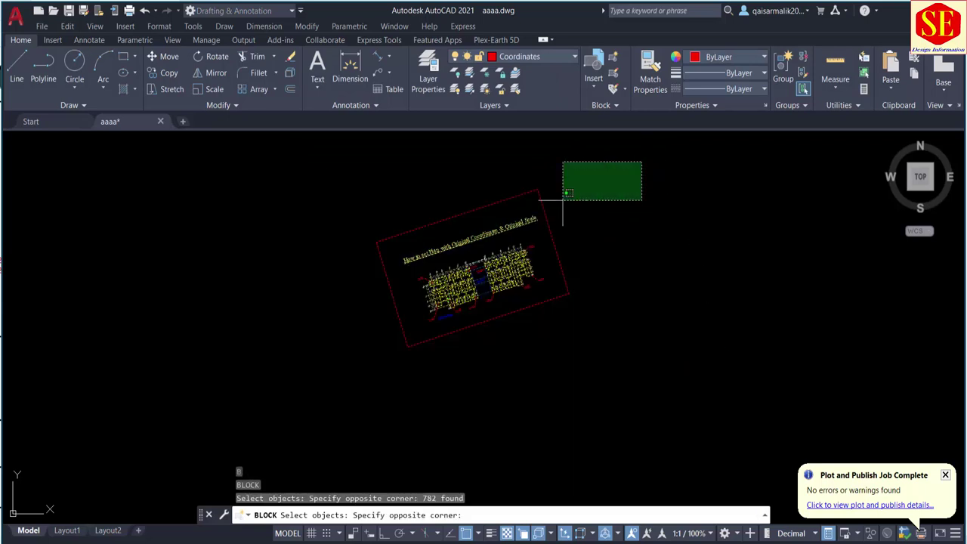
{"action": "left_click", "coordinate": [281, 422]}
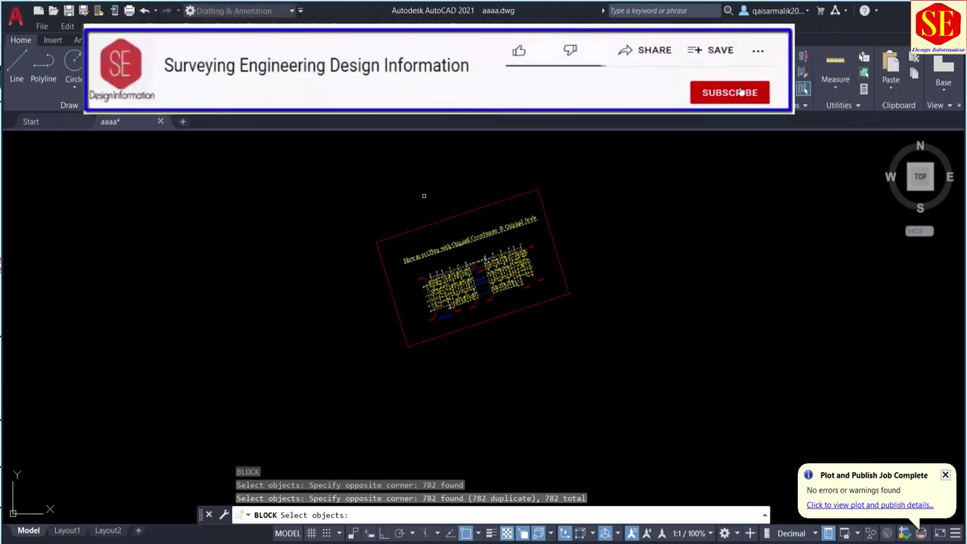
{"action": "key", "text": "Return"}
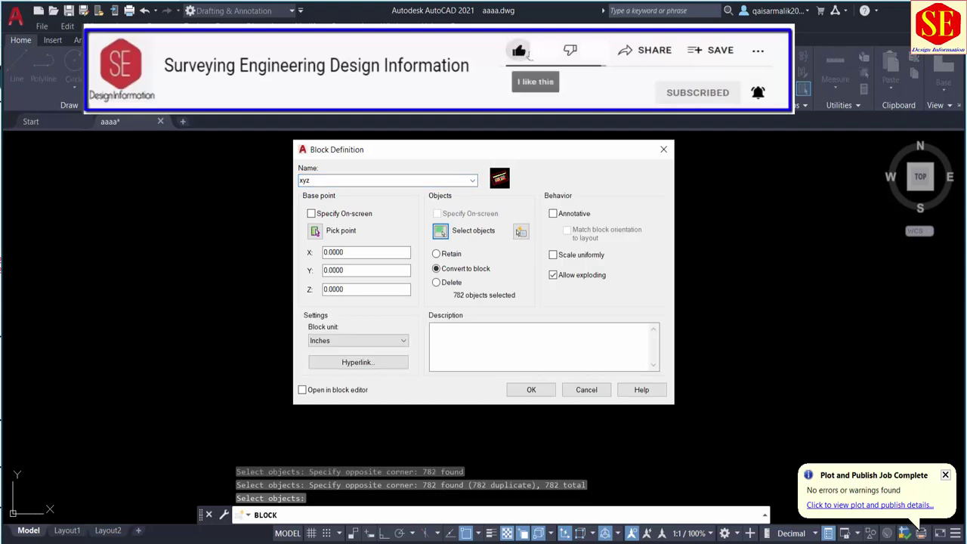
{"action": "left_click", "coordinate": [532, 390]}
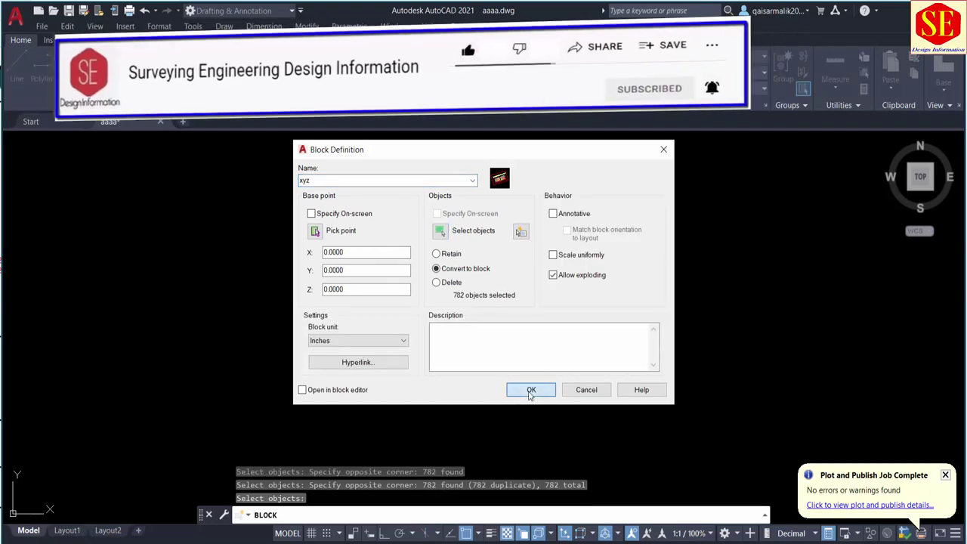
{"action": "left_click", "coordinate": [500, 289]}
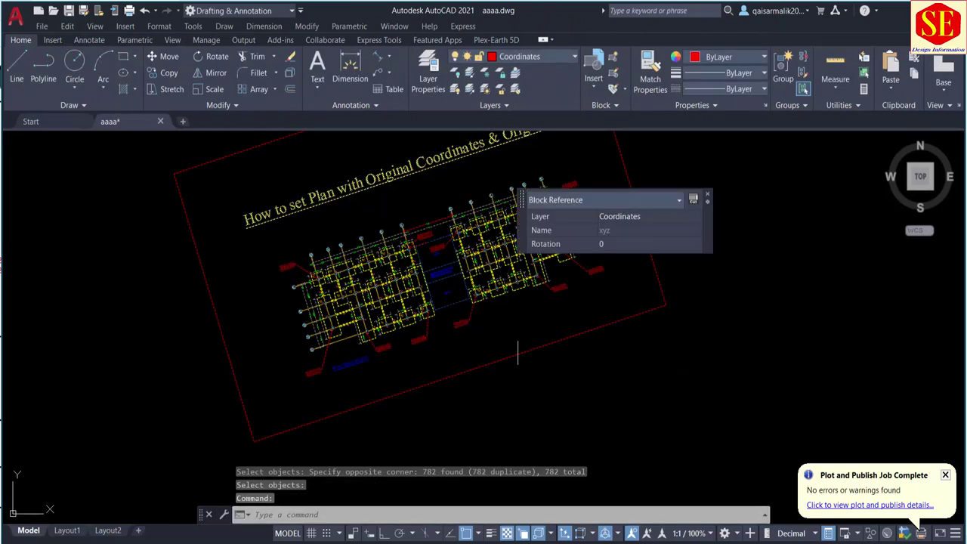
Move the xyz plan block with M so it sits just left of the yellow reference line
{"action": "scroll", "coordinate": [518, 352], "scroll_direction": "down", "scroll_amount": 3}
{"action": "scroll", "coordinate": [517, 352], "scroll_direction": "down", "scroll_amount": 3}
{"action": "scroll", "coordinate": [332, 389], "scroll_direction": "down", "scroll_amount": 2}
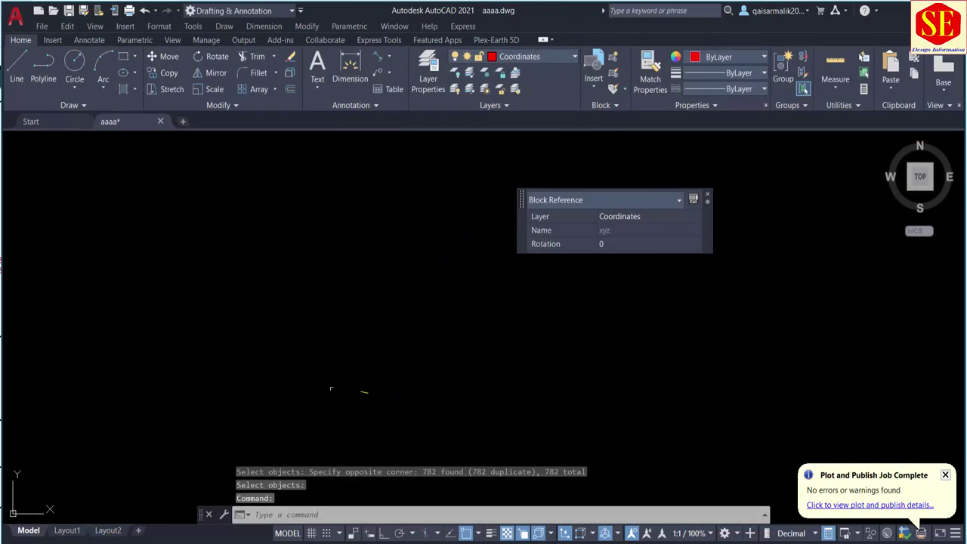
{"action": "scroll", "coordinate": [389, 389], "scroll_direction": "up", "scroll_amount": 5}
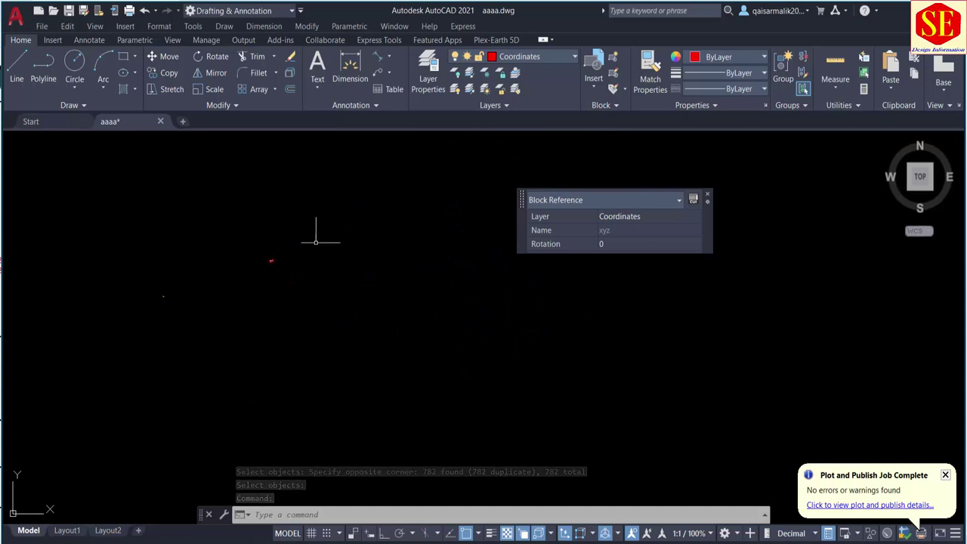
{"action": "scroll", "coordinate": [231, 268], "scroll_direction": "up", "scroll_amount": 5}
{"action": "key", "text": "Escape"}
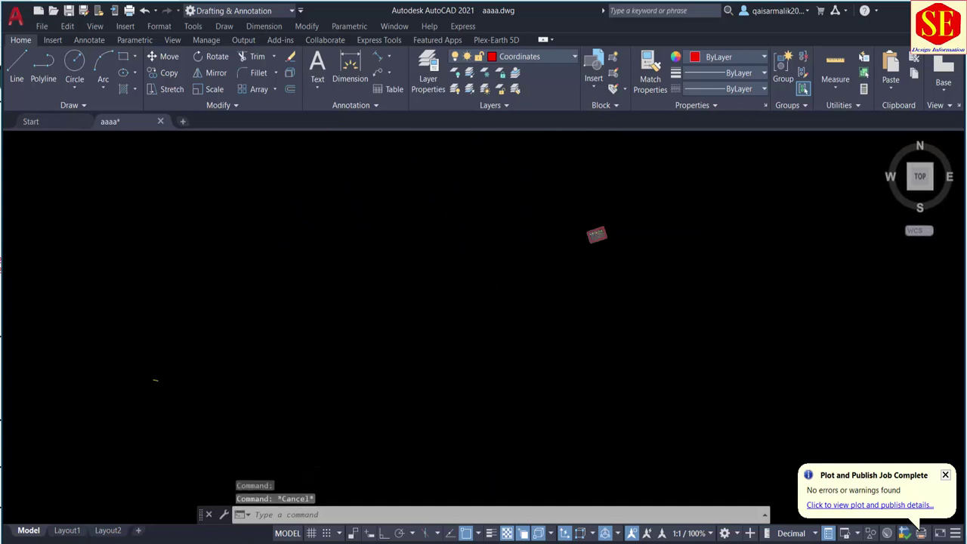
{"action": "type", "text": "m"}
{"action": "key", "text": "Return"}
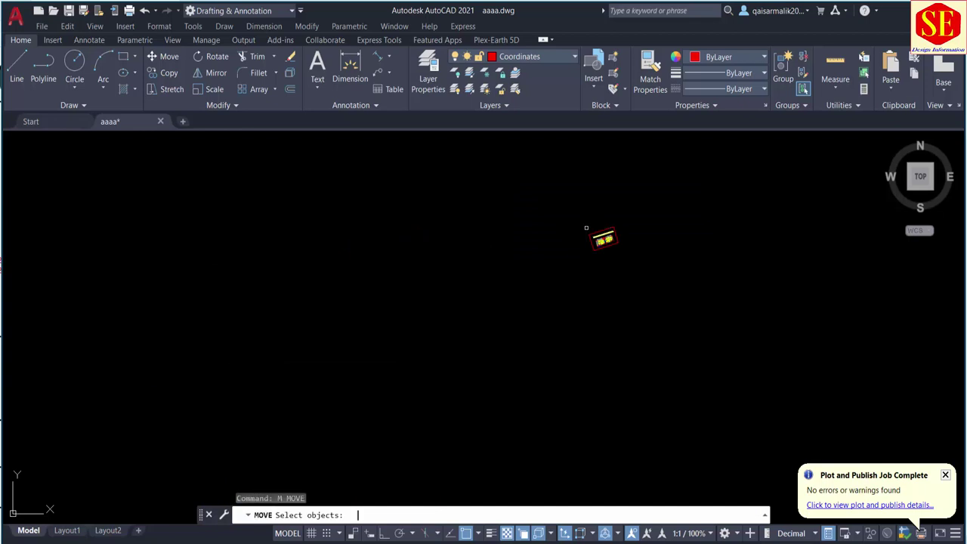
{"action": "left_click", "coordinate": [605, 239]}
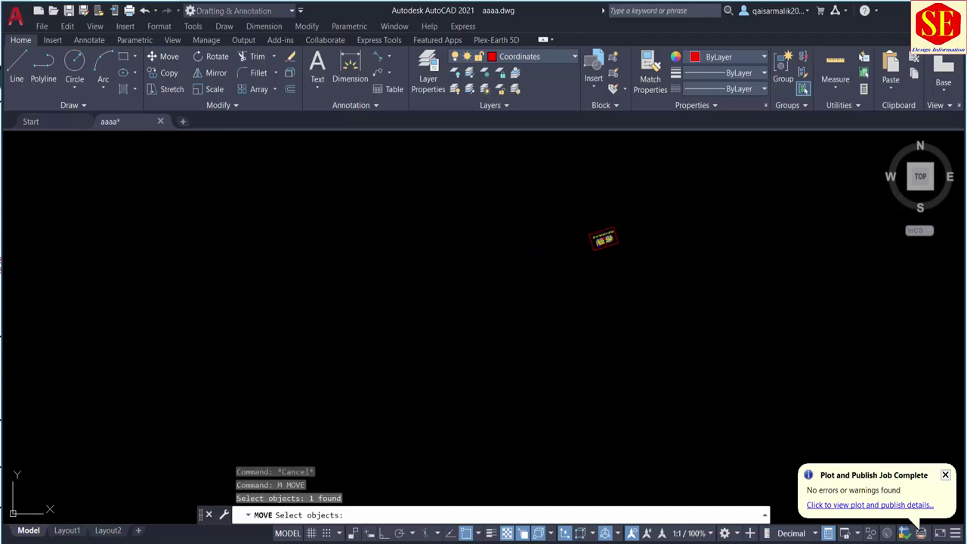
{"action": "scroll", "coordinate": [627, 237], "scroll_direction": "up", "scroll_amount": 3}
{"action": "key", "text": "Return"}
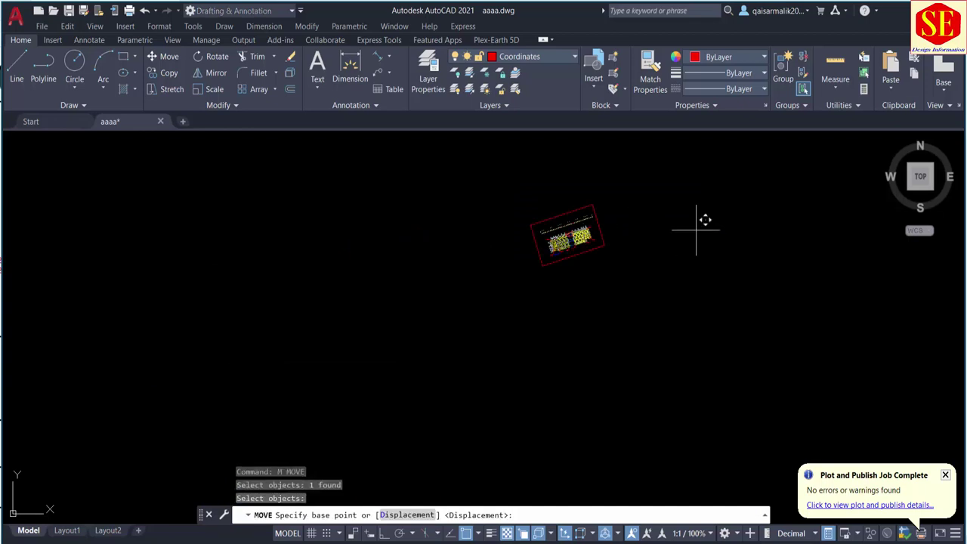
{"action": "left_click", "coordinate": [580, 235]}
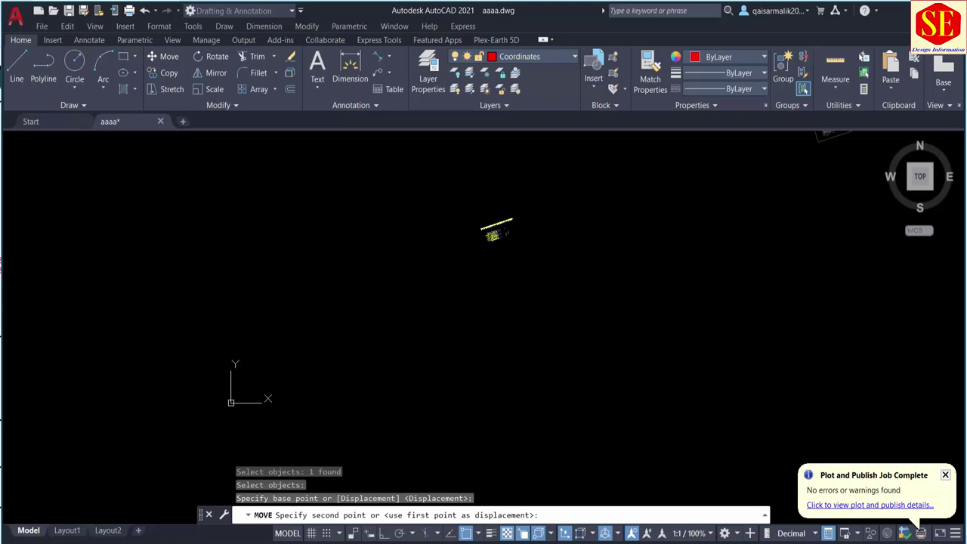
{"action": "left_click", "coordinate": [546, 319]}
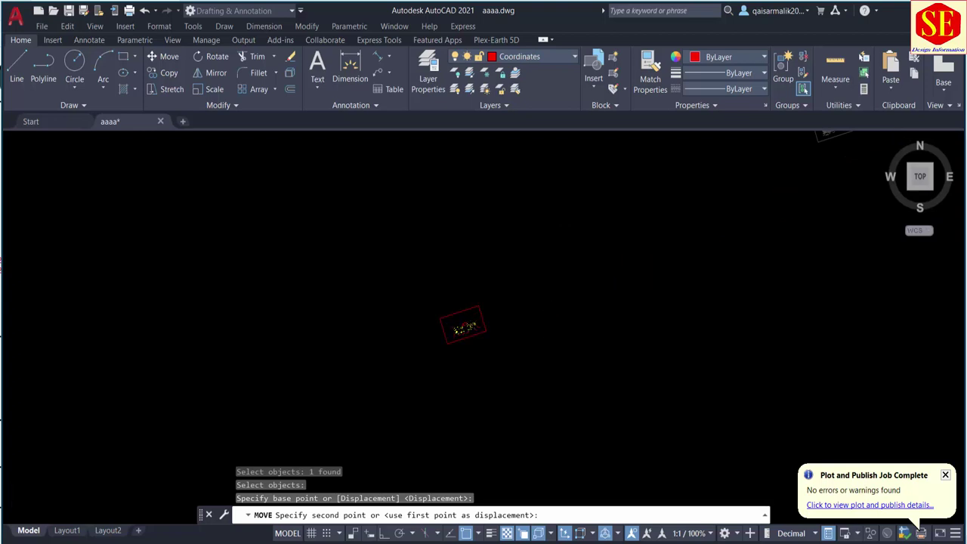
{"action": "scroll", "coordinate": [539, 310], "scroll_direction": "down", "scroll_amount": 4}
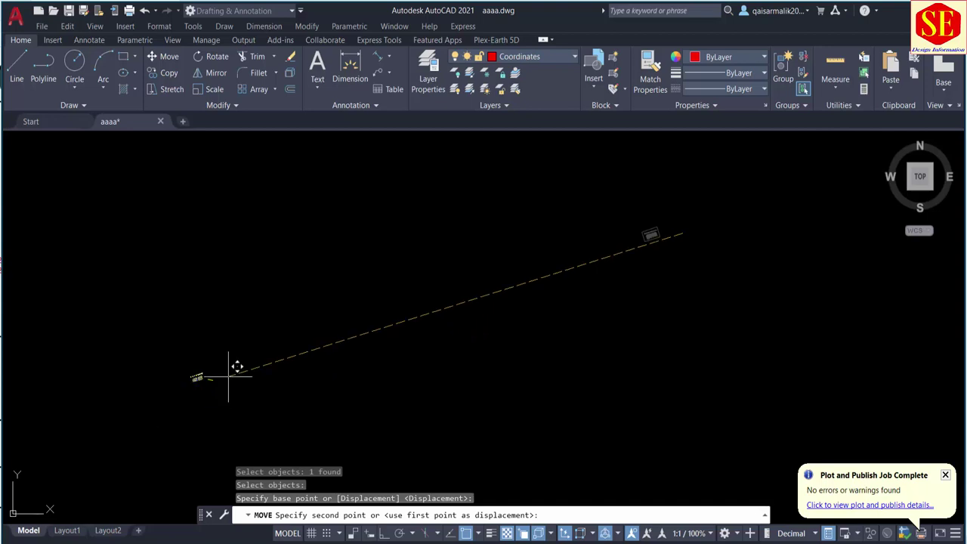
{"action": "left_click", "coordinate": [228, 376]}
Centre and zoom in on the moved plan to check the C1 coordinate labels
{"action": "scroll", "coordinate": [222, 382], "scroll_direction": "up", "scroll_amount": 3}
{"action": "middle_click_drag", "start_coordinate": [162, 395], "coordinate": [395, 317]}
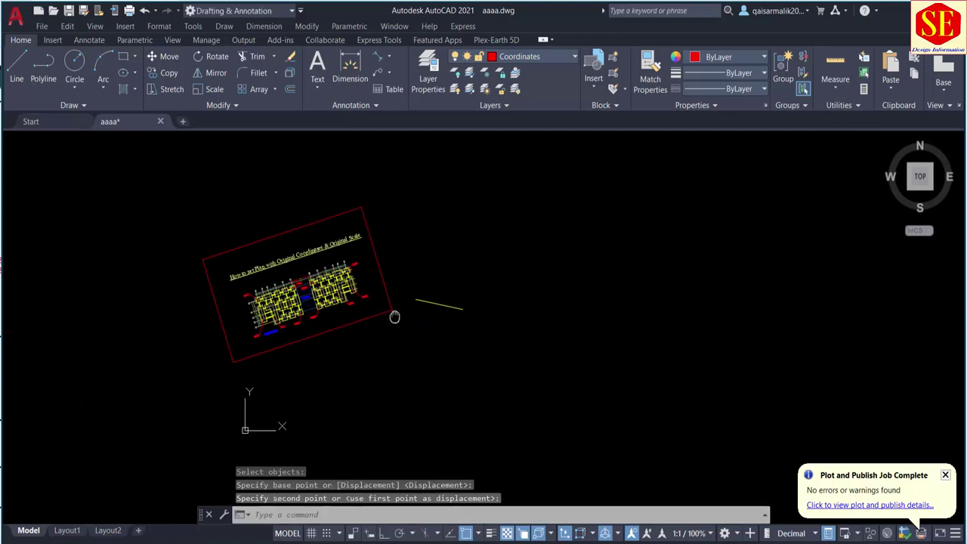
{"action": "scroll", "coordinate": [395, 317], "scroll_direction": "up", "scroll_amount": 3}
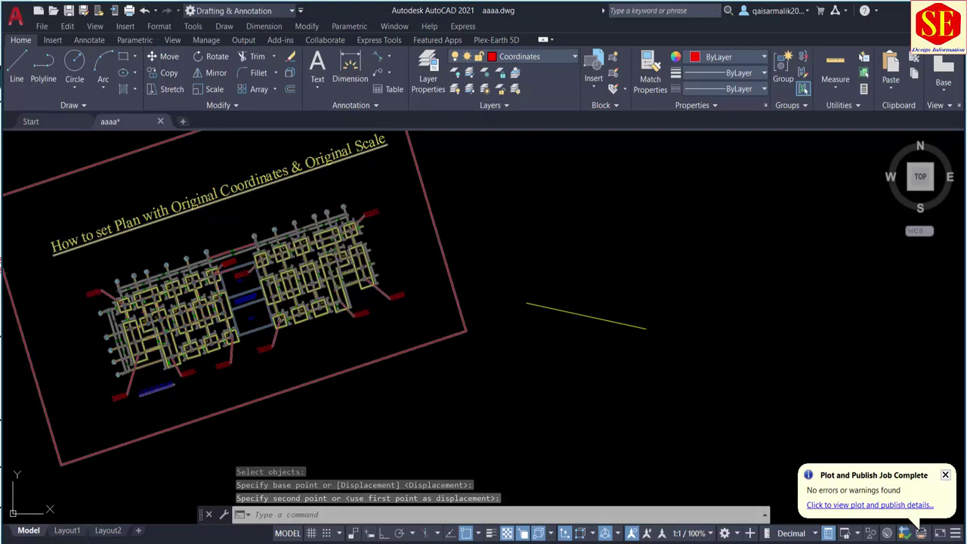
{"action": "scroll", "coordinate": [25, 299], "scroll_direction": "up", "scroll_amount": 3}
{"action": "scroll", "coordinate": [25, 298], "scroll_direction": "up", "scroll_amount": 2}
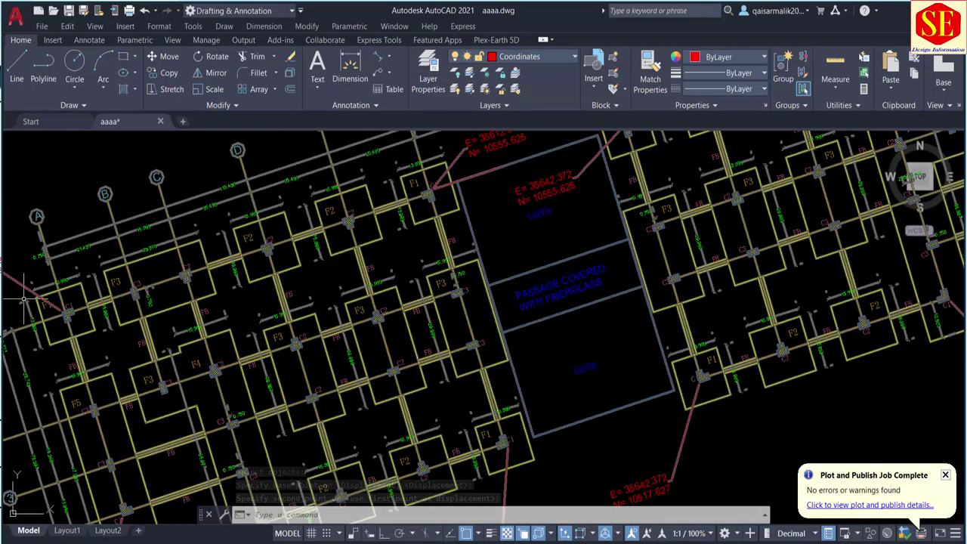
{"action": "scroll", "coordinate": [227, 299], "scroll_direction": "up", "scroll_amount": 2}
{"action": "scroll", "coordinate": [236, 298], "scroll_direction": "up", "scroll_amount": 2}
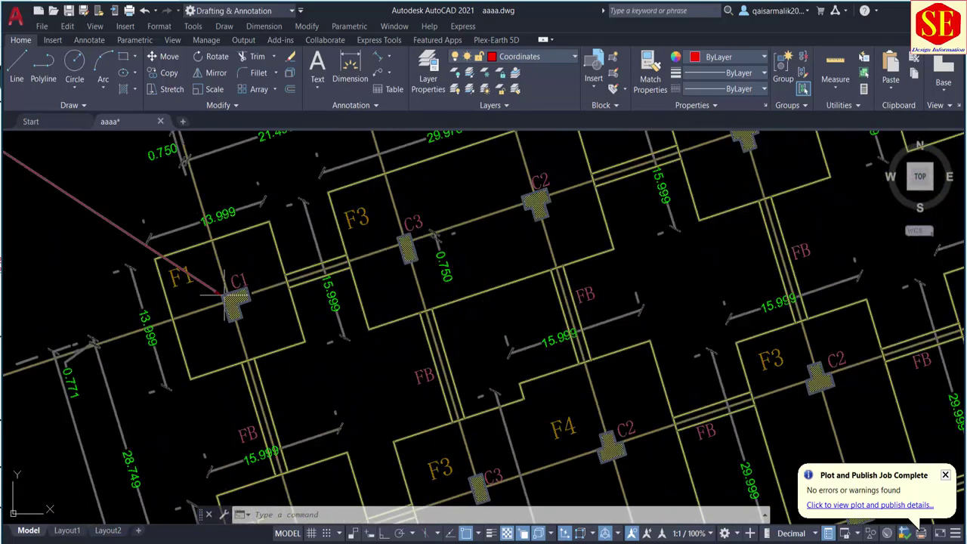
{"action": "scroll", "coordinate": [227, 299], "scroll_direction": "down", "scroll_amount": 5}
{"action": "scroll", "coordinate": [624, 264], "scroll_direction": "up", "scroll_amount": 3}
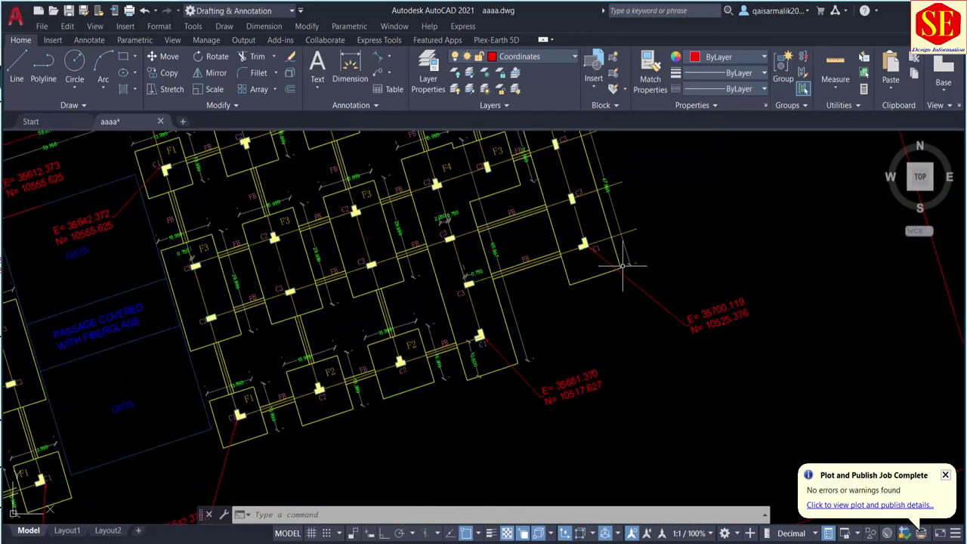
{"action": "scroll", "coordinate": [624, 265], "scroll_direction": "up", "scroll_amount": 4}
{"action": "scroll", "coordinate": [544, 249], "scroll_direction": "down", "scroll_amount": 1}
{"action": "scroll", "coordinate": [539, 245], "scroll_direction": "down", "scroll_amount": 2}
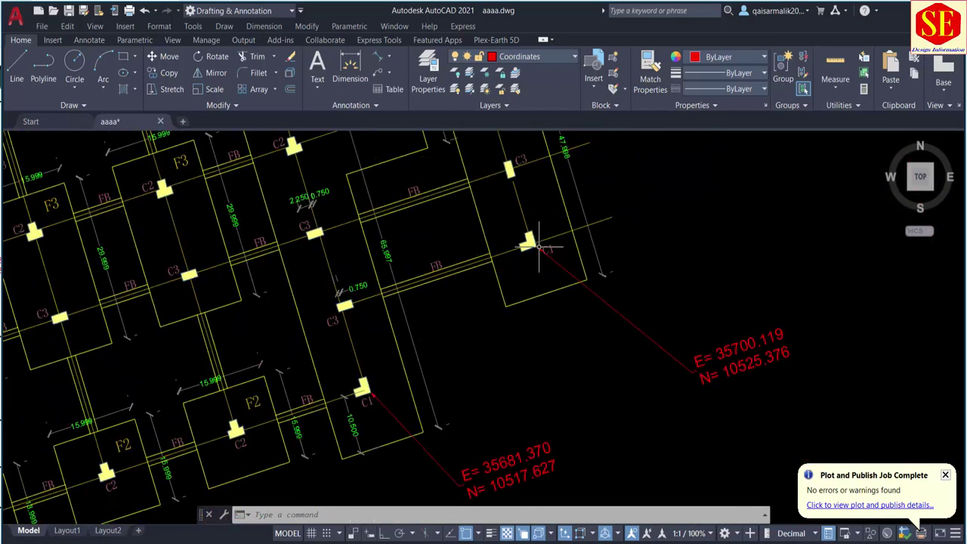
{"action": "scroll", "coordinate": [539, 245], "scroll_direction": "down", "scroll_amount": 5}
{"action": "scroll", "coordinate": [560, 261], "scroll_direction": "down", "scroll_amount": 2}
{"action": "scroll", "coordinate": [589, 283], "scroll_direction": "down", "scroll_amount": 1}
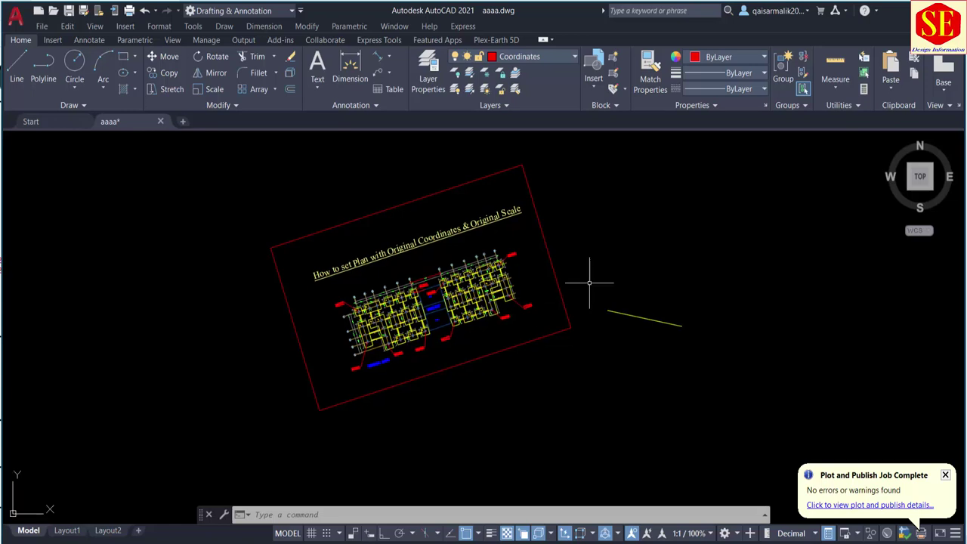
Start ALIGN with the AL alias and select the plan block
{"action": "type", "text": "AL"}
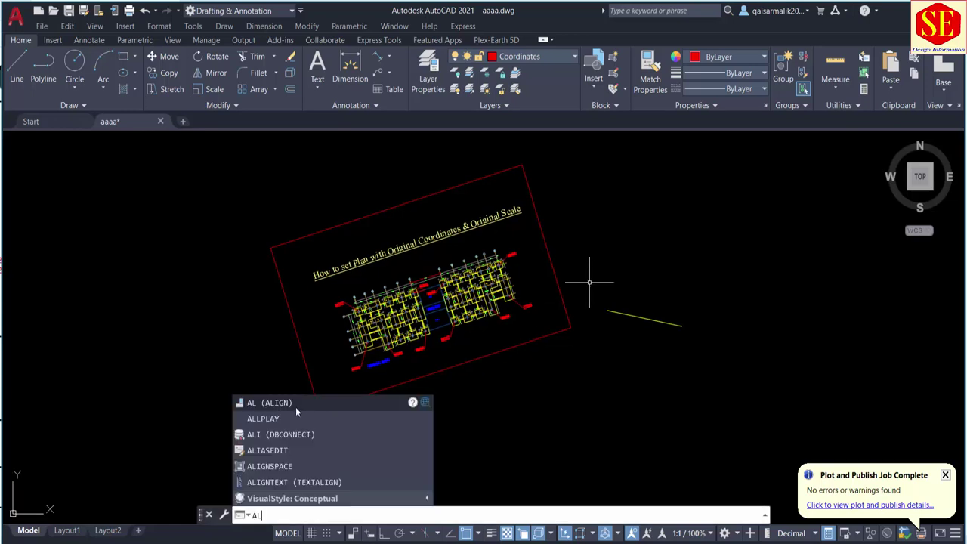
{"action": "mouse_move", "coordinate": [269, 402]}
{"action": "left_click", "coordinate": [296, 405]}
{"action": "scroll", "coordinate": [486, 288], "scroll_direction": "up", "scroll_amount": 4}
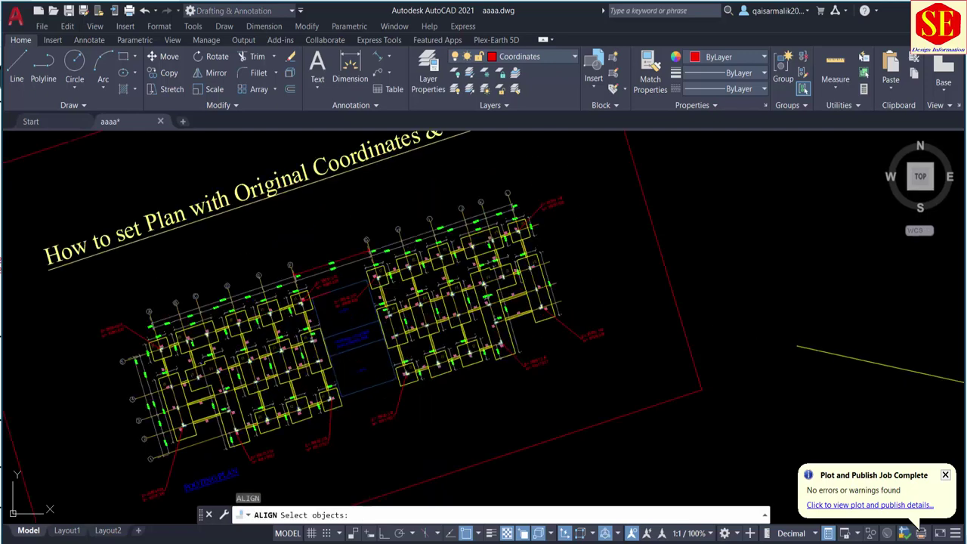
{"action": "left_click", "coordinate": [670, 180]}
{"action": "left_click", "coordinate": [471, 237]}
{"action": "scroll", "coordinate": [490, 236], "scroll_direction": "down", "scroll_amount": 4}
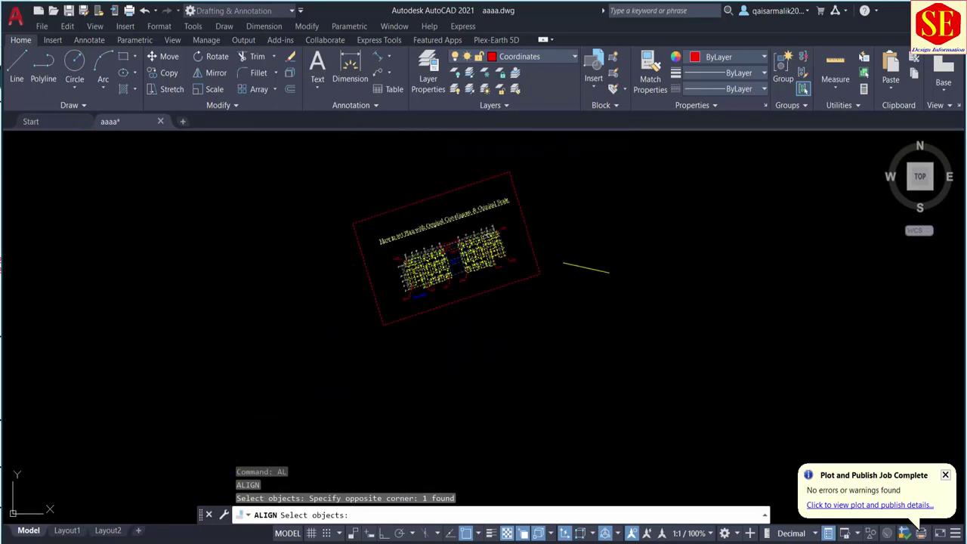
{"action": "key", "text": "Return"}
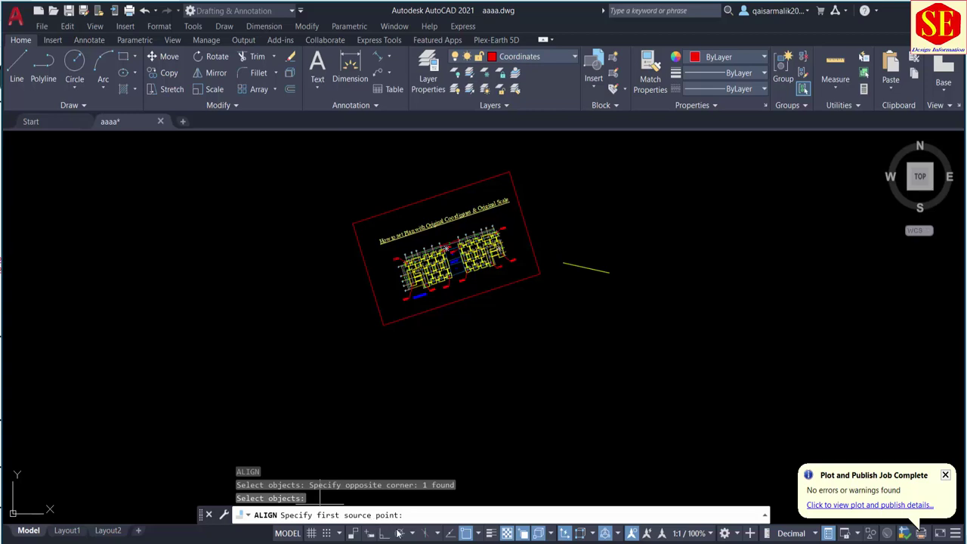
Pair the C1 coordinate arrow tip with the yellow line's left endpoint
{"action": "scroll", "coordinate": [427, 287], "scroll_direction": "up", "scroll_amount": 5}
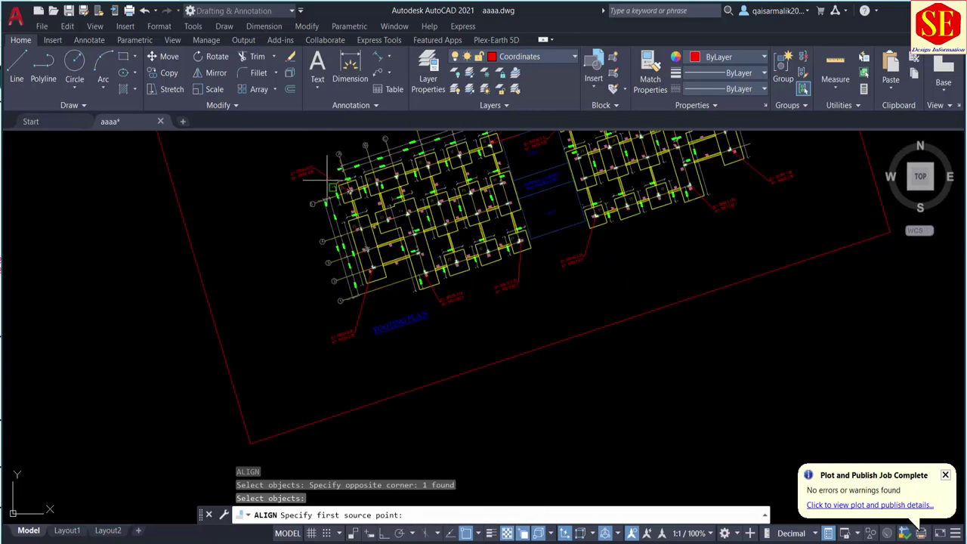
{"action": "scroll", "coordinate": [334, 188], "scroll_direction": "up", "scroll_amount": 3}
{"action": "scroll", "coordinate": [355, 208], "scroll_direction": "up", "scroll_amount": 3}
{"action": "scroll", "coordinate": [409, 280], "scroll_direction": "up", "scroll_amount": 3}
{"action": "scroll", "coordinate": [446, 330], "scroll_direction": "up", "scroll_amount": 3}
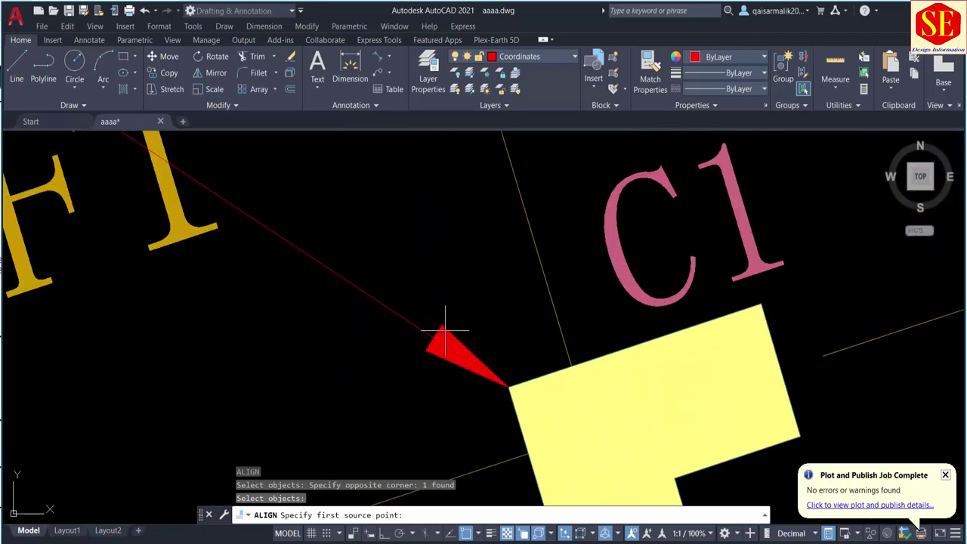
{"action": "left_click", "coordinate": [508, 387]}
{"action": "scroll", "coordinate": [314, 217], "scroll_direction": "down", "scroll_amount": 5}
{"action": "scroll", "coordinate": [312, 221], "scroll_direction": "down", "scroll_amount": 3}
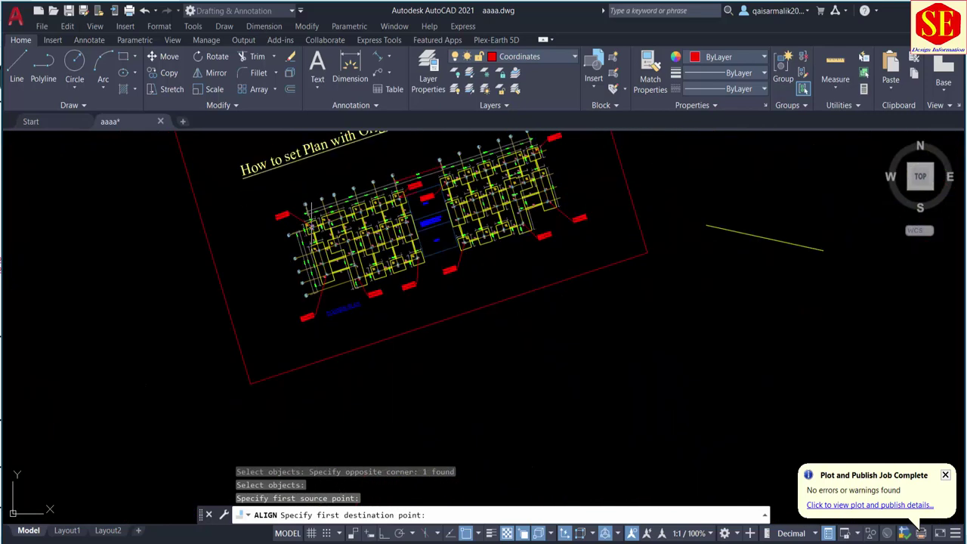
{"action": "scroll", "coordinate": [684, 256], "scroll_direction": "up", "scroll_amount": 2}
{"action": "middle_click_drag", "start_coordinate": [684, 235], "coordinate": [567, 313]}
{"action": "scroll", "coordinate": [603, 274], "scroll_direction": "up", "scroll_amount": 3}
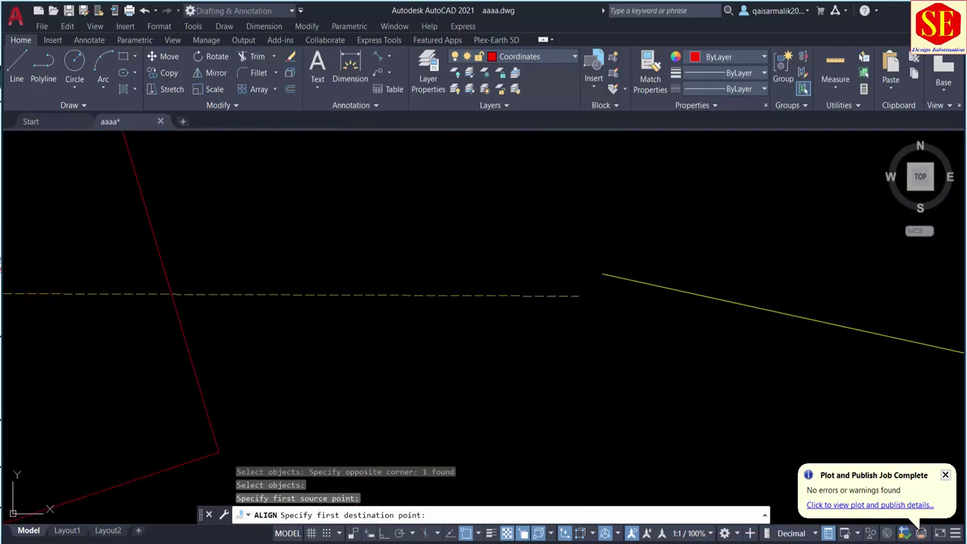
{"action": "left_click", "coordinate": [603, 273]}
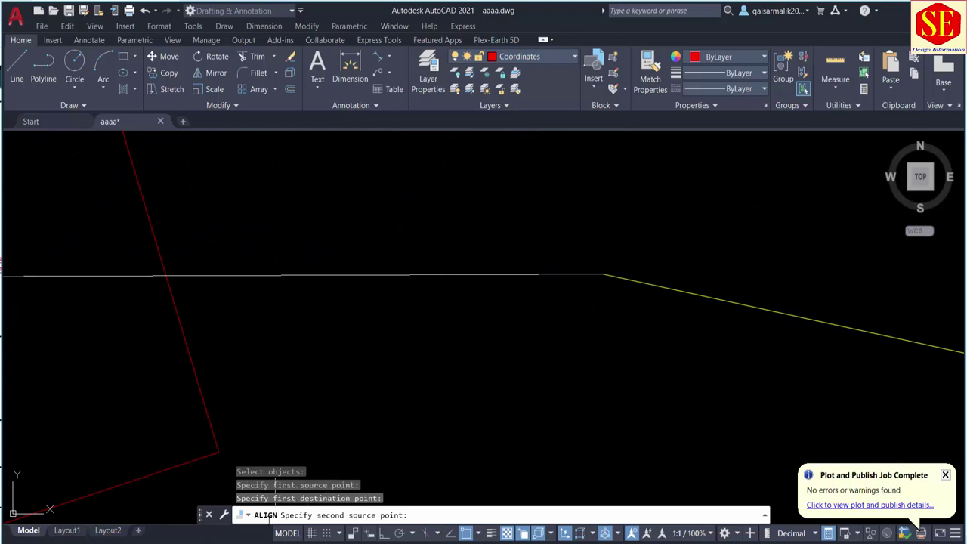
Pair the second C1 column corner with the yellow reference line's other end
{"action": "scroll", "coordinate": [683, 416], "scroll_direction": "down", "scroll_amount": 5}
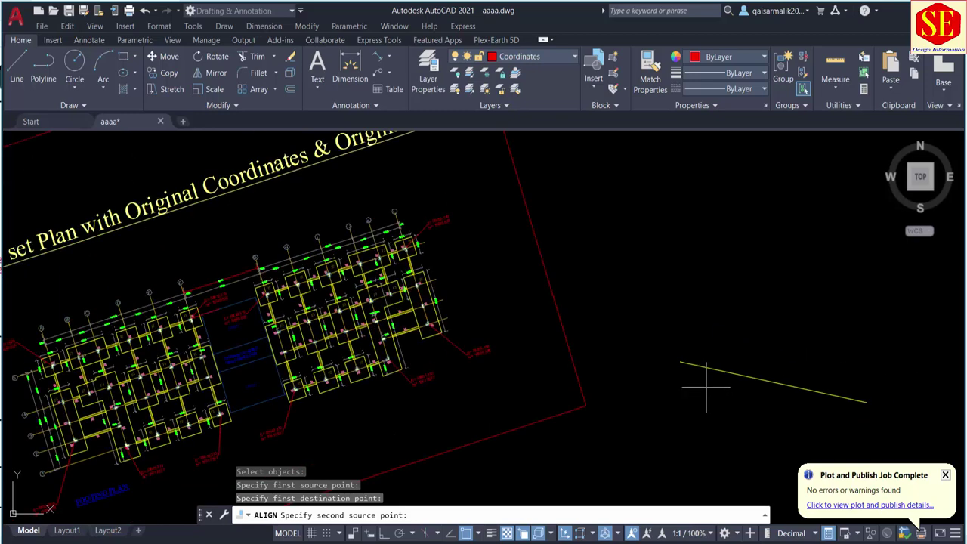
{"action": "scroll", "coordinate": [705, 388], "scroll_direction": "up", "scroll_amount": 2}
{"action": "scroll", "coordinate": [426, 340], "scroll_direction": "up", "scroll_amount": 6}
{"action": "scroll", "coordinate": [426, 338], "scroll_direction": "up", "scroll_amount": 2}
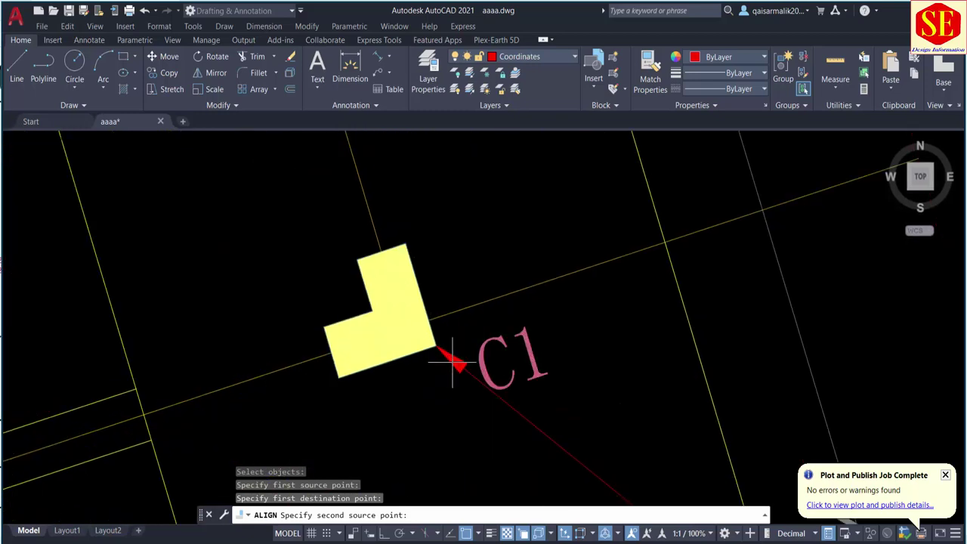
{"action": "scroll", "coordinate": [428, 338], "scroll_direction": "up", "scroll_amount": 2}
{"action": "left_click", "coordinate": [426, 338]}
{"action": "scroll", "coordinate": [483, 333], "scroll_direction": "down", "scroll_amount": 3}
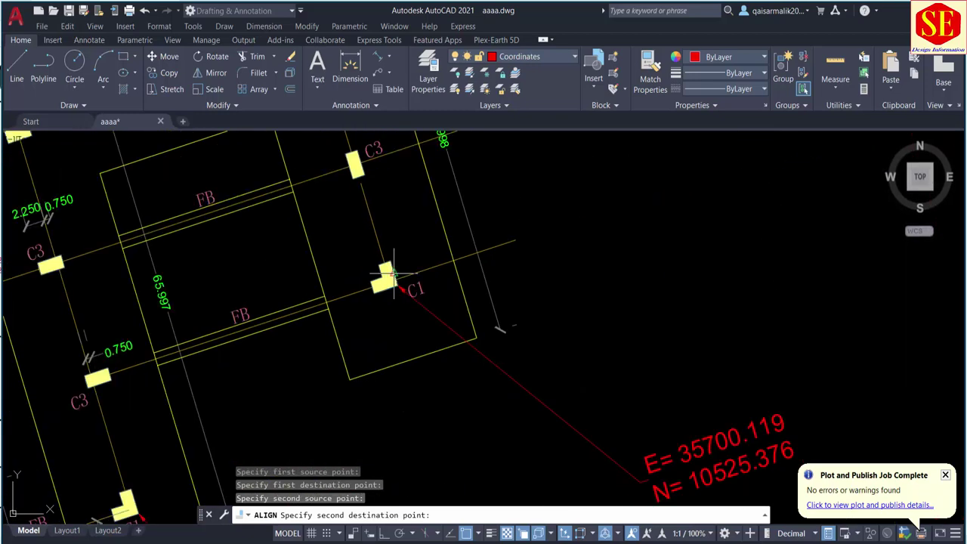
{"action": "scroll", "coordinate": [529, 340], "scroll_direction": "down", "scroll_amount": 3}
{"action": "scroll", "coordinate": [575, 344], "scroll_direction": "down", "scroll_amount": 3}
{"action": "scroll", "coordinate": [665, 351], "scroll_direction": "up", "scroll_amount": 4}
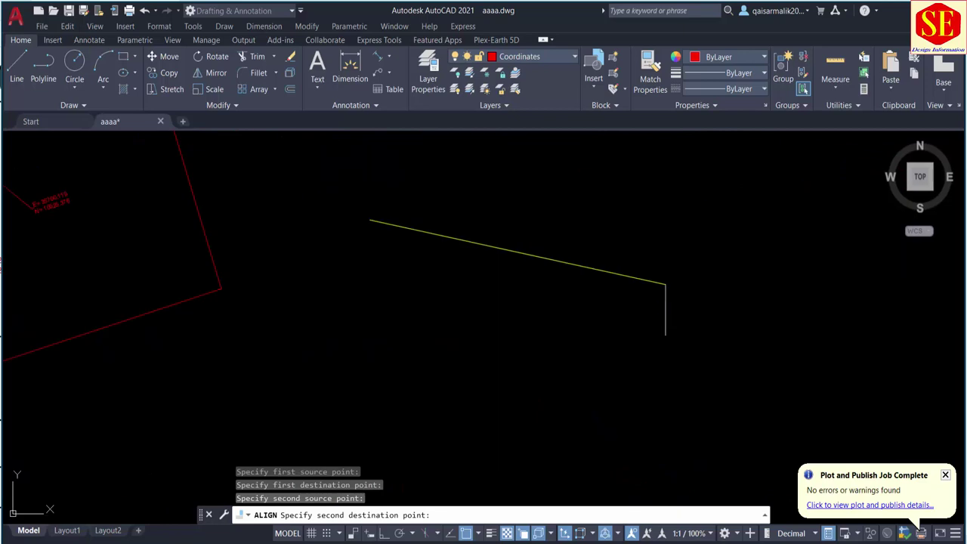
{"action": "left_click", "coordinate": [666, 285]}
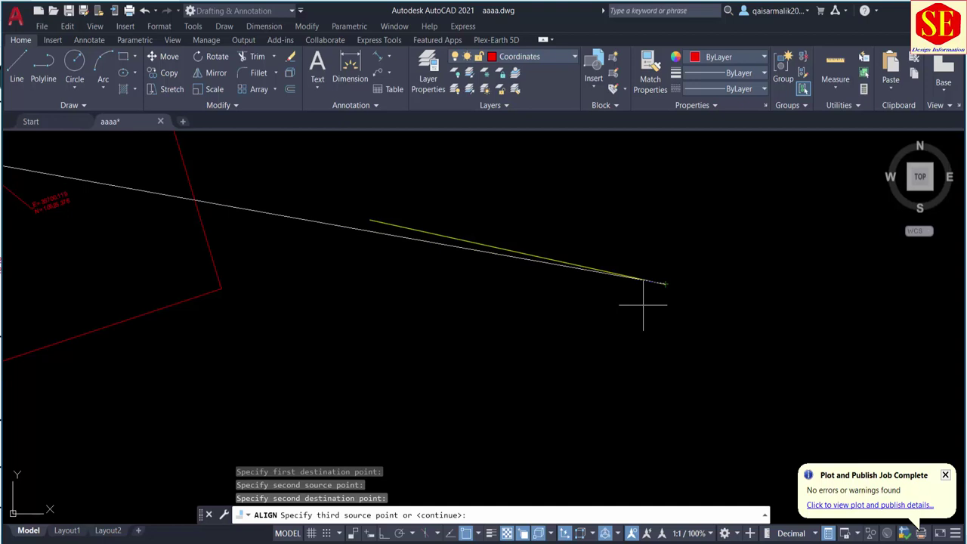
{"action": "scroll", "coordinate": [643, 305], "scroll_direction": "down", "scroll_amount": 5}
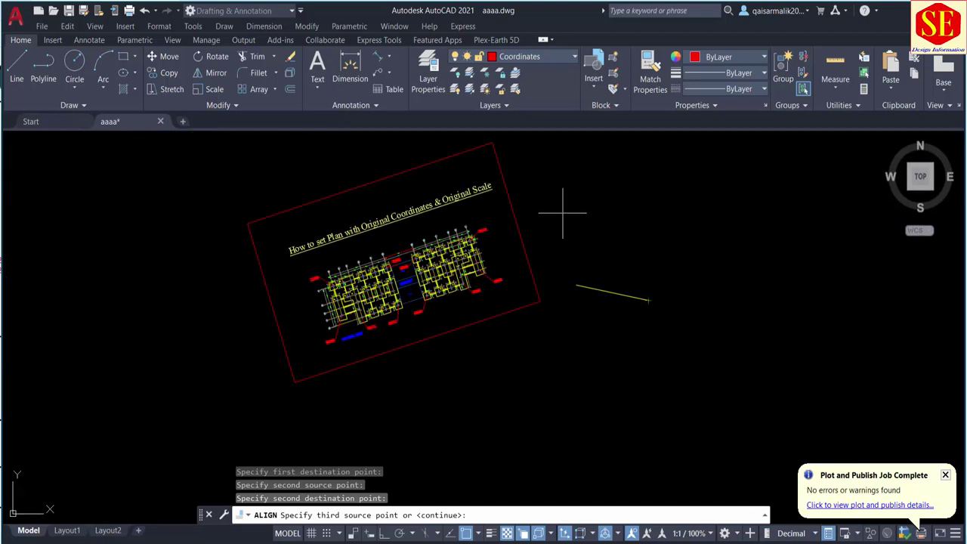
Skip the third point pair, answer Yes to scale objects, and zoom in on the E/N labels
{"action": "key", "text": "Return"}
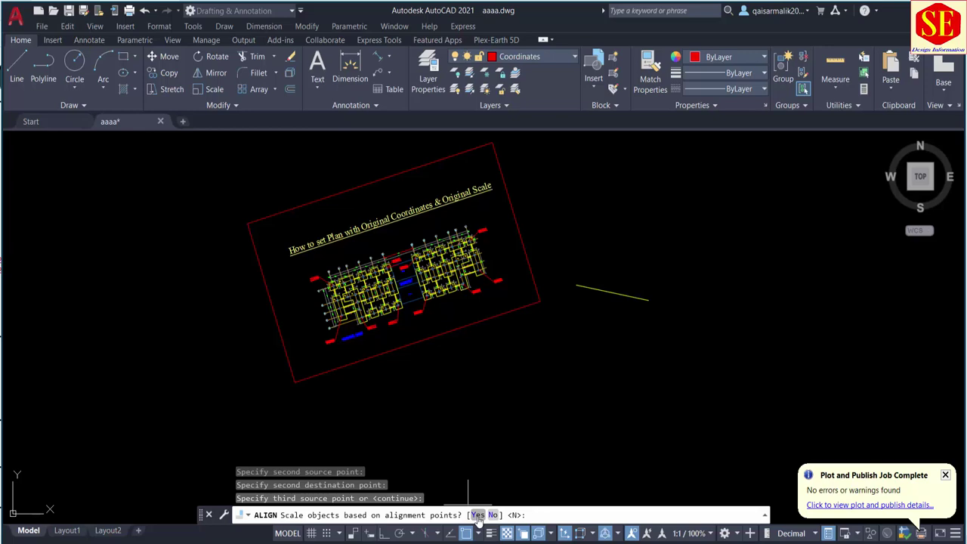
{"action": "left_click", "coordinate": [478, 515]}
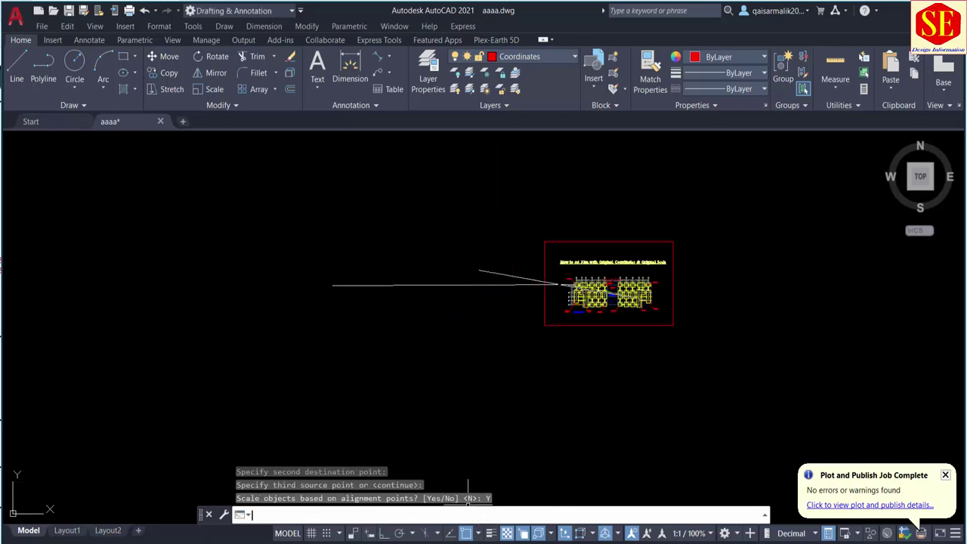
{"action": "scroll", "coordinate": [650, 278], "scroll_direction": "up", "scroll_amount": 4}
{"action": "scroll", "coordinate": [642, 277], "scroll_direction": "up", "scroll_amount": 2}
{"action": "scroll", "coordinate": [642, 277], "scroll_direction": "up", "scroll_amount": 1}
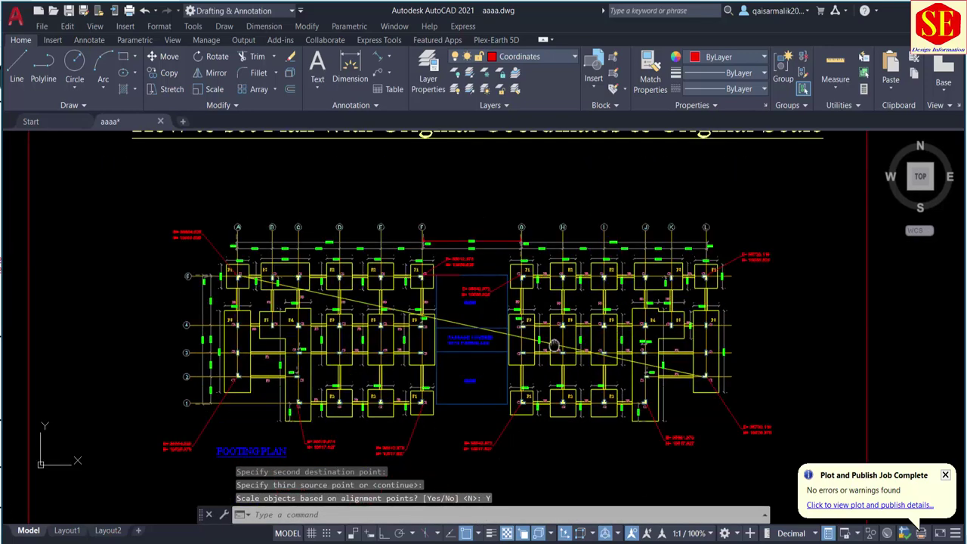
{"action": "scroll", "coordinate": [642, 277], "scroll_direction": "up", "scroll_amount": 1}
{"action": "scroll", "coordinate": [216, 260], "scroll_direction": "up", "scroll_amount": 2}
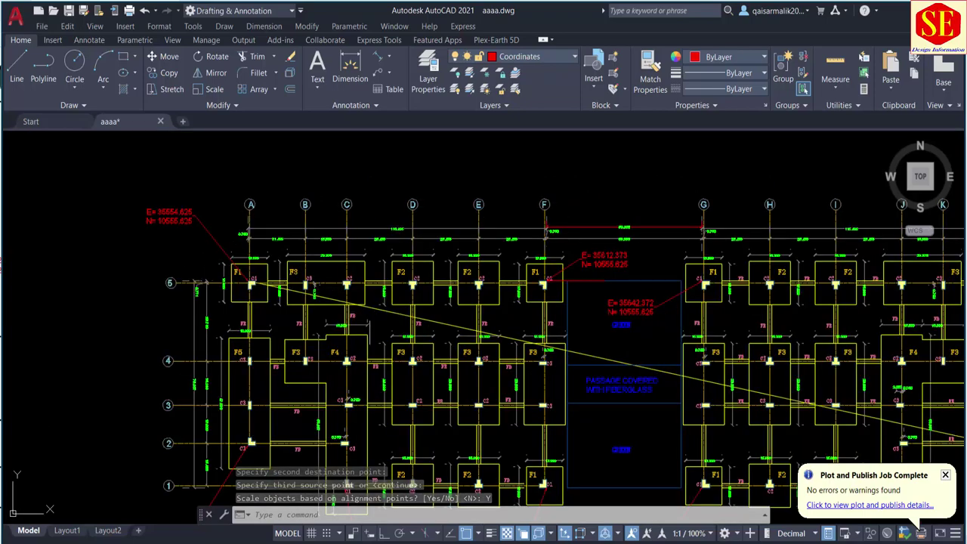
{"action": "scroll", "coordinate": [561, 373], "scroll_direction": "up", "scroll_amount": 1}
{"action": "scroll", "coordinate": [561, 373], "scroll_direction": "up", "scroll_amount": 1}
{"action": "scroll", "coordinate": [763, 342], "scroll_direction": "up", "scroll_amount": 5}
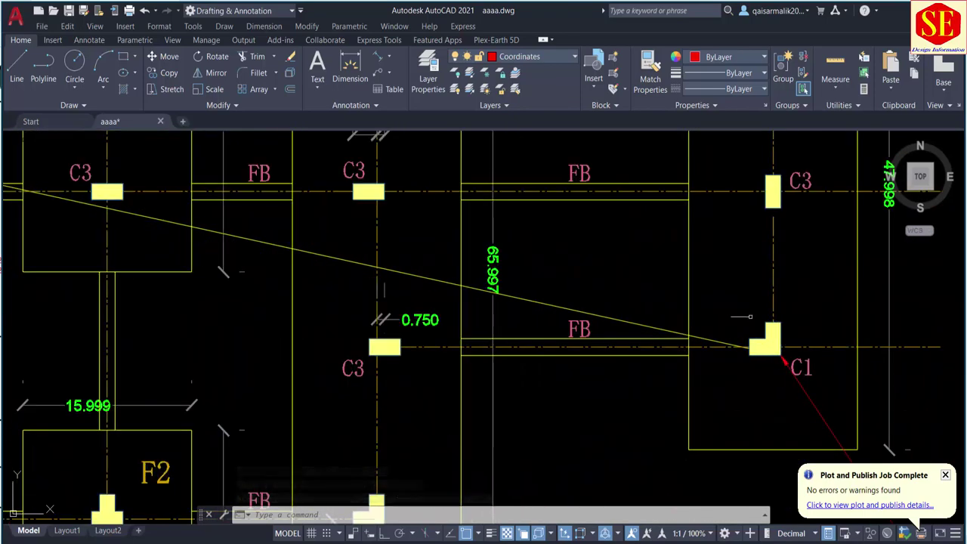
{"action": "scroll", "coordinate": [768, 356], "scroll_direction": "down", "scroll_amount": 5}
{"action": "scroll", "coordinate": [527, 272], "scroll_direction": "up", "scroll_amount": 2}
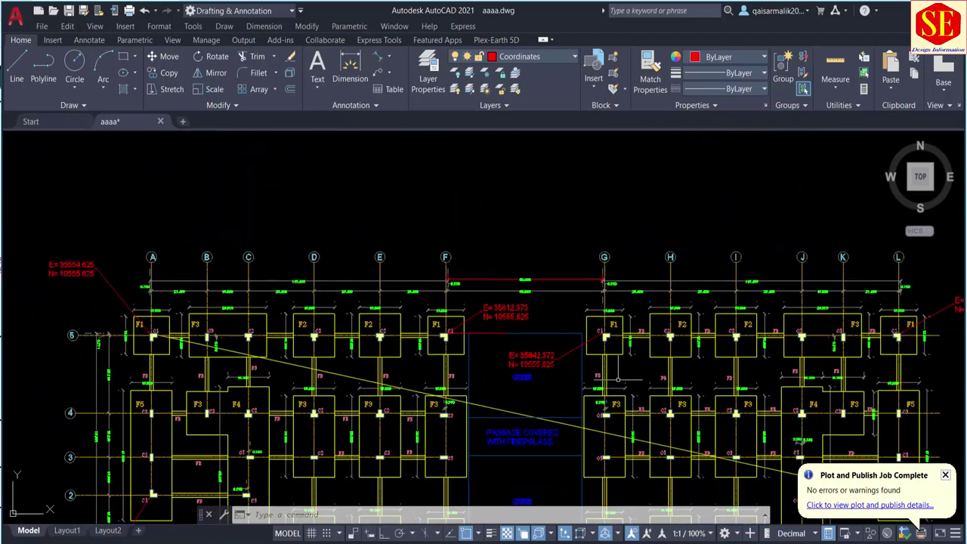
{"action": "scroll", "coordinate": [525, 278], "scroll_direction": "up", "scroll_amount": 1}
{"action": "scroll", "coordinate": [524, 281], "scroll_direction": "up", "scroll_amount": 1}
{"action": "scroll", "coordinate": [525, 257], "scroll_direction": "up", "scroll_amount": 2}
{"action": "scroll", "coordinate": [575, 269], "scroll_direction": "down", "scroll_amount": 4}
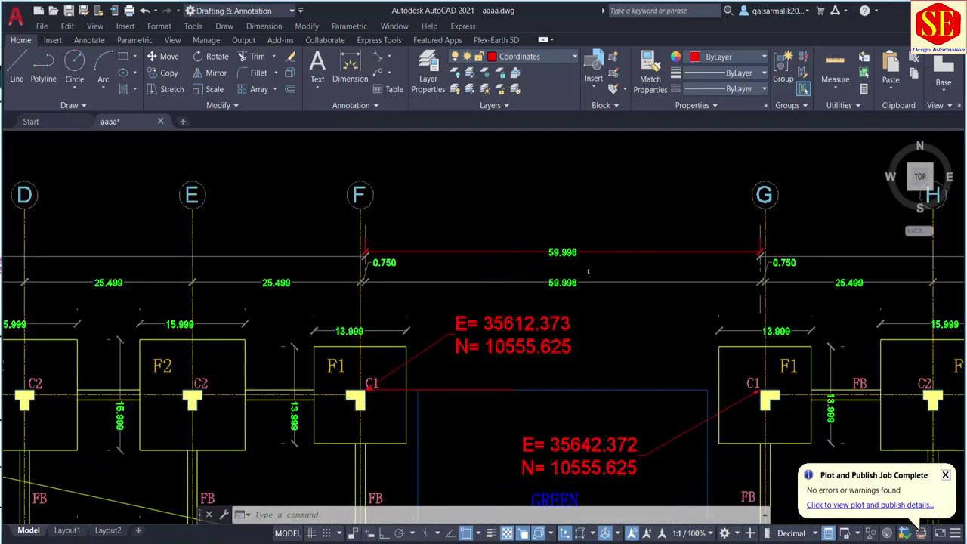
{"action": "scroll", "coordinate": [605, 274], "scroll_direction": "down", "scroll_amount": 2}
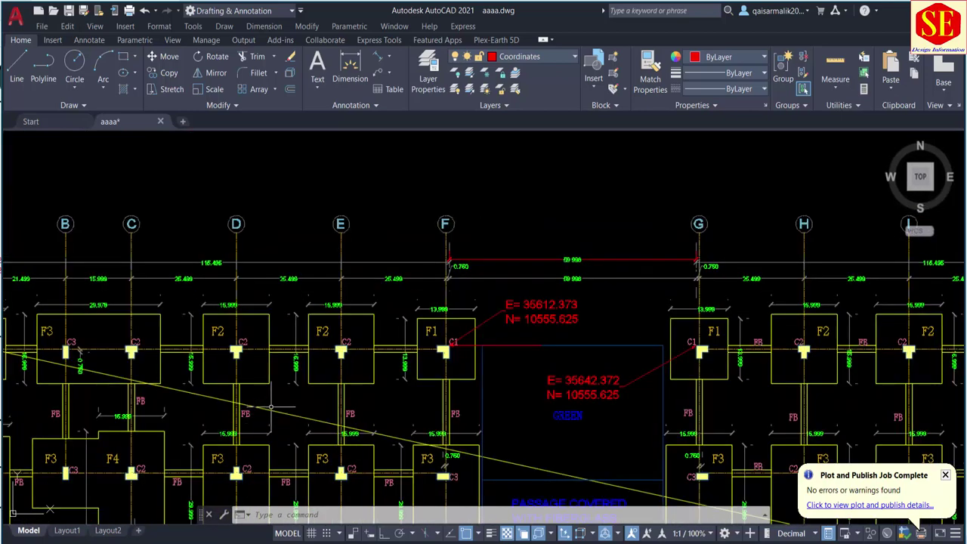
Erase the yellow diagonal reference line
{"action": "left_click", "coordinate": [270, 408]}
{"action": "scroll", "coordinate": [491, 236], "scroll_direction": "down", "scroll_amount": 3}
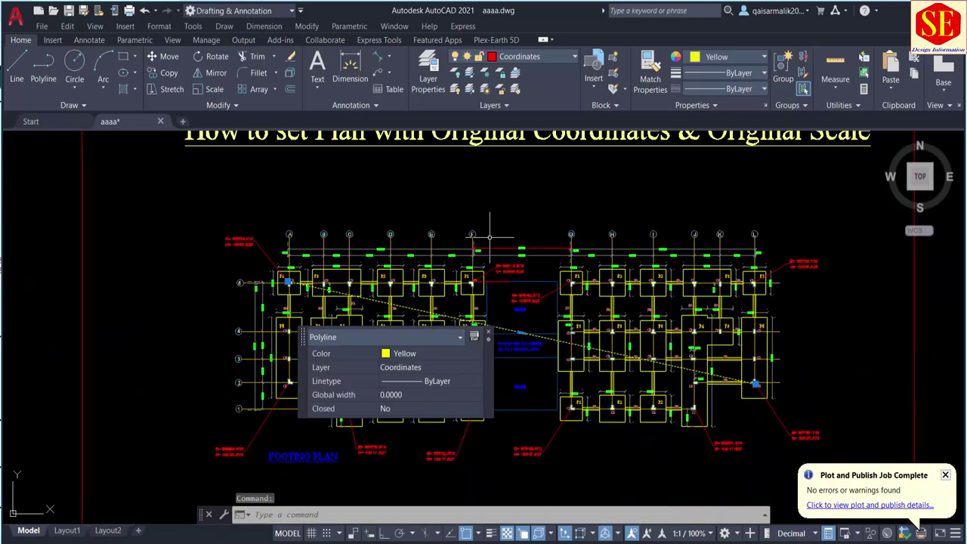
{"action": "type", "text": "E"}
{"action": "key", "text": "Return"}
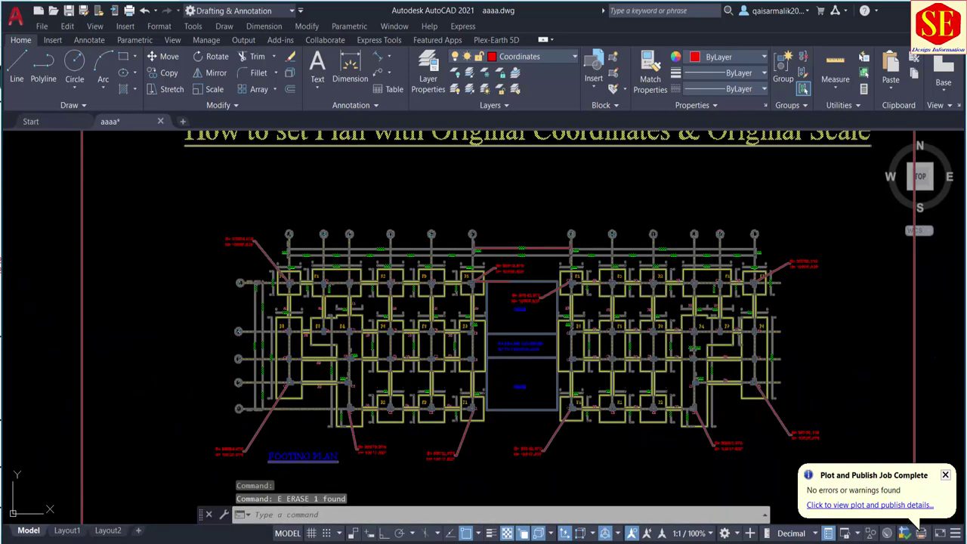
Window-select the xyz footing plan block and explode it with X
{"action": "left_click", "coordinate": [458, 320]}
{"action": "left_click", "coordinate": [420, 321]}
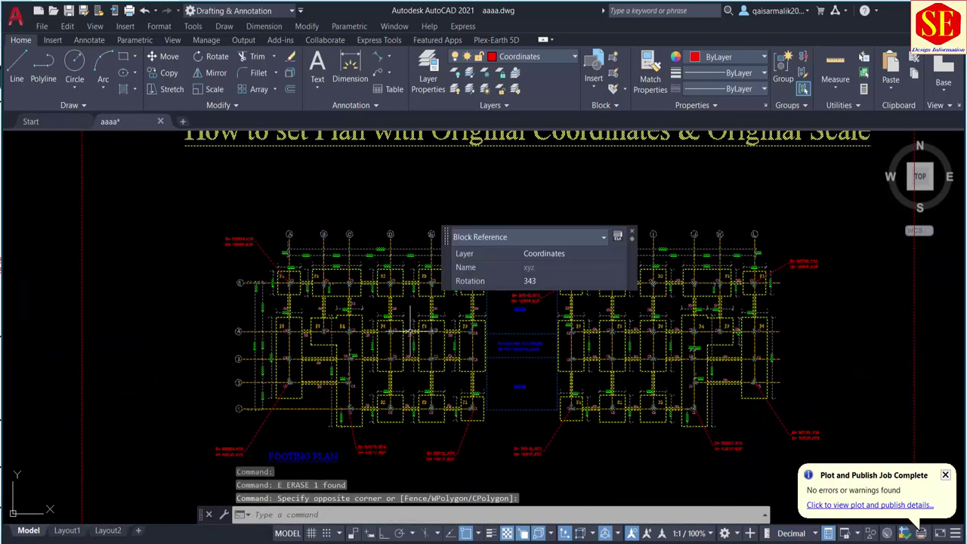
{"action": "type", "text": "x"}
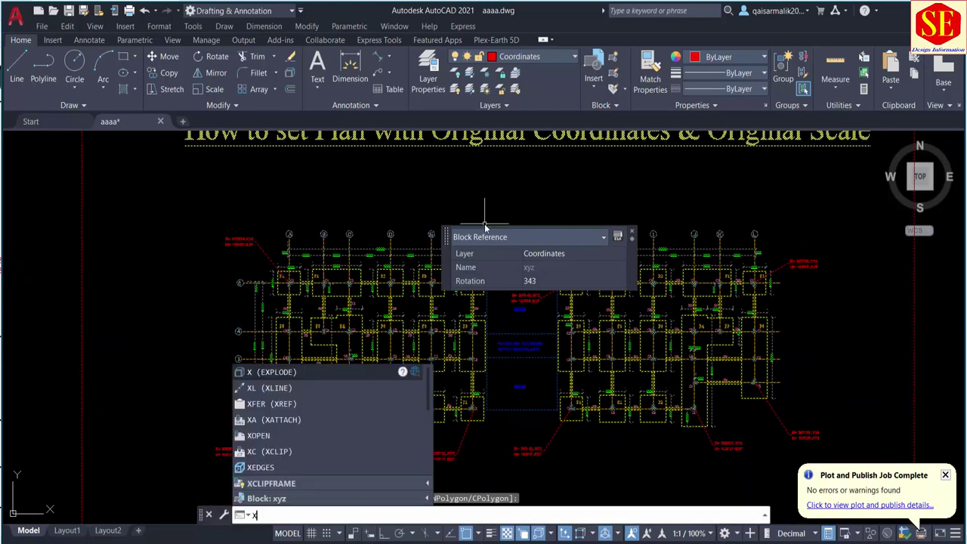
{"action": "key", "text": "Return"}
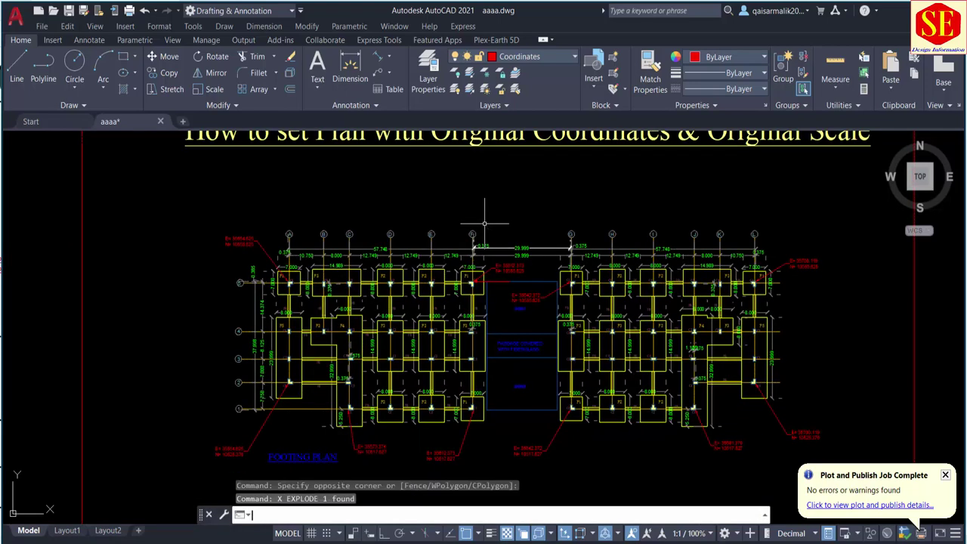
Zoom to the 29.999 dimensions and check them against xyz.pdf
{"action": "scroll", "coordinate": [472, 246], "scroll_direction": "up", "scroll_amount": 6}
{"action": "middle_click_drag", "start_coordinate": [476, 246], "coordinate": [612, 260]}
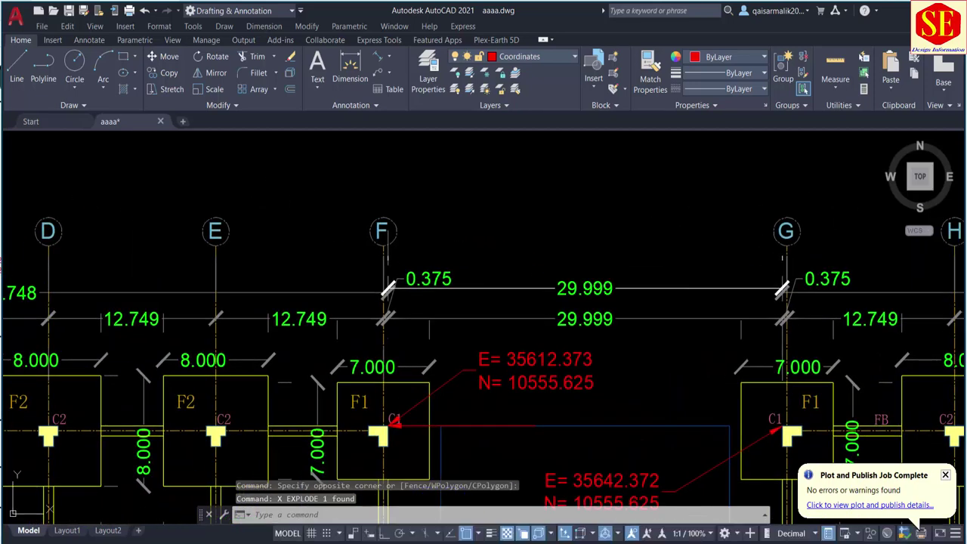
{"action": "scroll", "coordinate": [616, 282], "scroll_direction": "up", "scroll_amount": 4}
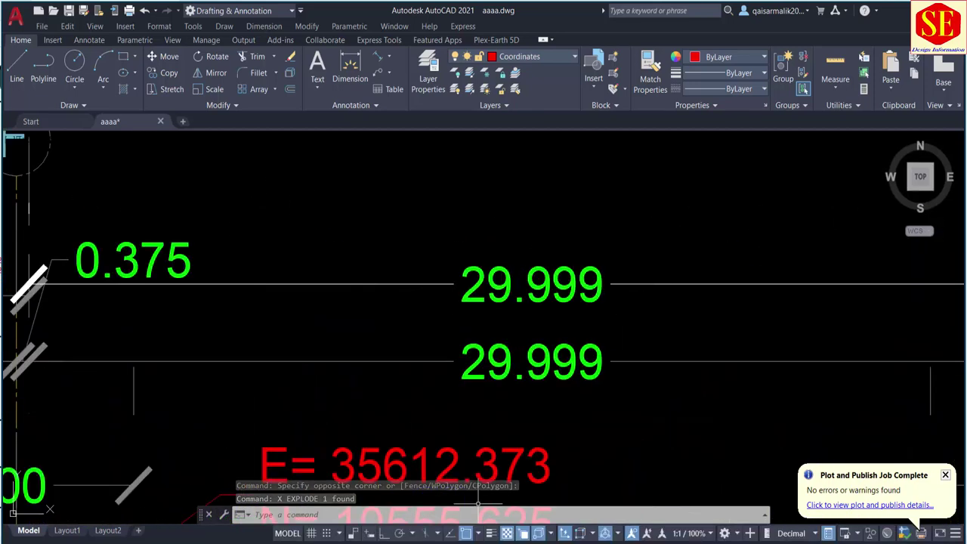
{"action": "left_click", "coordinate": [478, 543]}
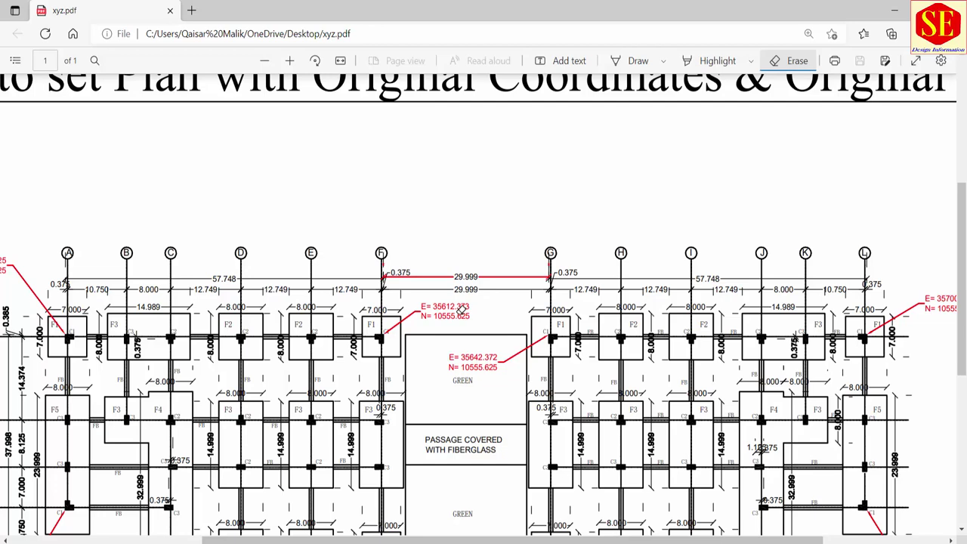
{"action": "key", "text": "alt+Tab"}
{"action": "scroll", "coordinate": [535, 241], "scroll_direction": "down", "scroll_amount": 4}
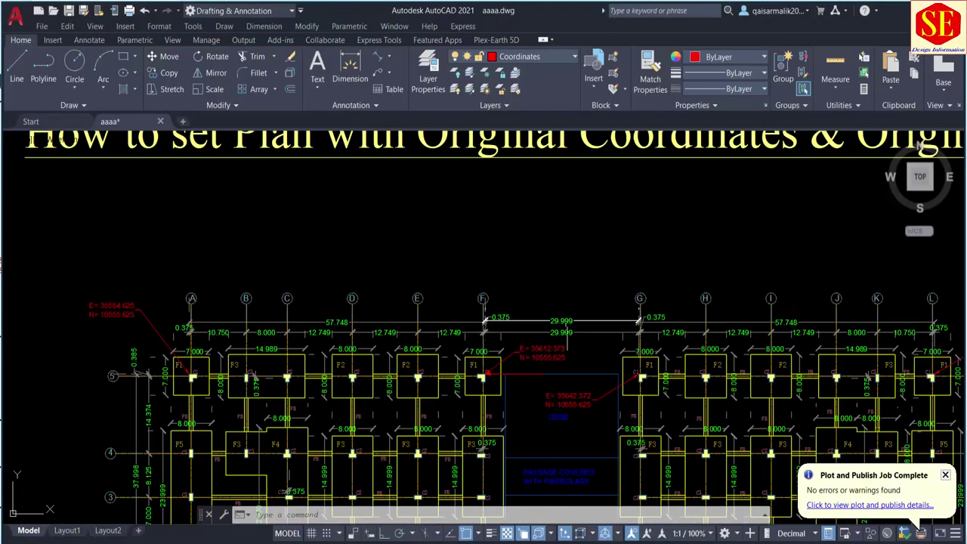
{"action": "scroll", "coordinate": [535, 241], "scroll_direction": "down", "scroll_amount": 2}
{"action": "scroll", "coordinate": [536, 242], "scroll_direction": "down", "scroll_amount": 1}
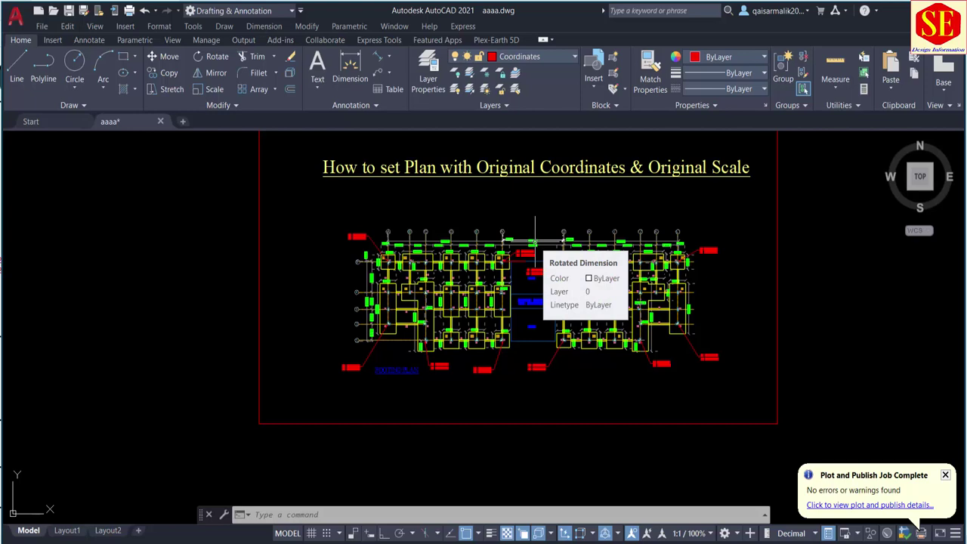
{"action": "scroll", "coordinate": [535, 242], "scroll_direction": "up", "scroll_amount": 5}
{"action": "scroll", "coordinate": [535, 242], "scroll_direction": "up", "scroll_amount": 2}
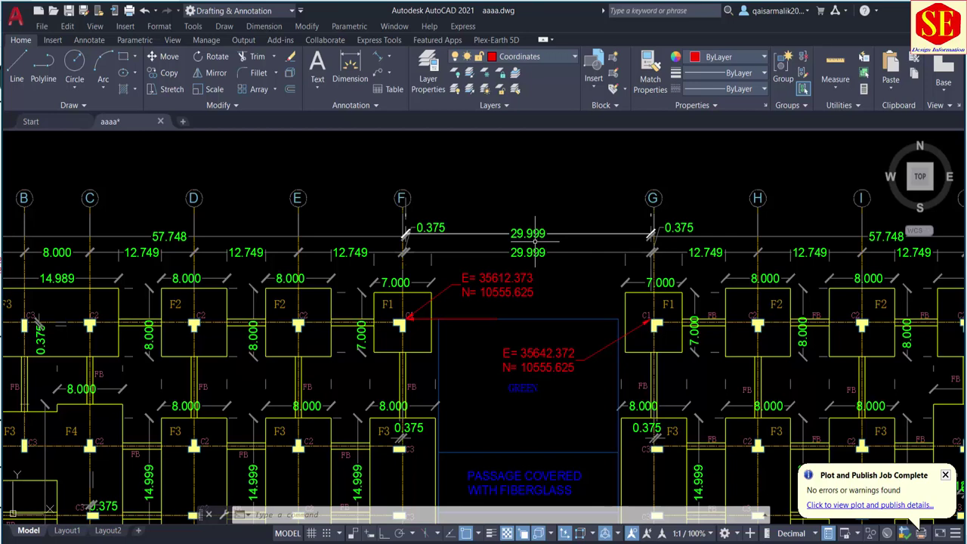
{"action": "scroll", "coordinate": [535, 242], "scroll_direction": "down", "scroll_amount": 5}
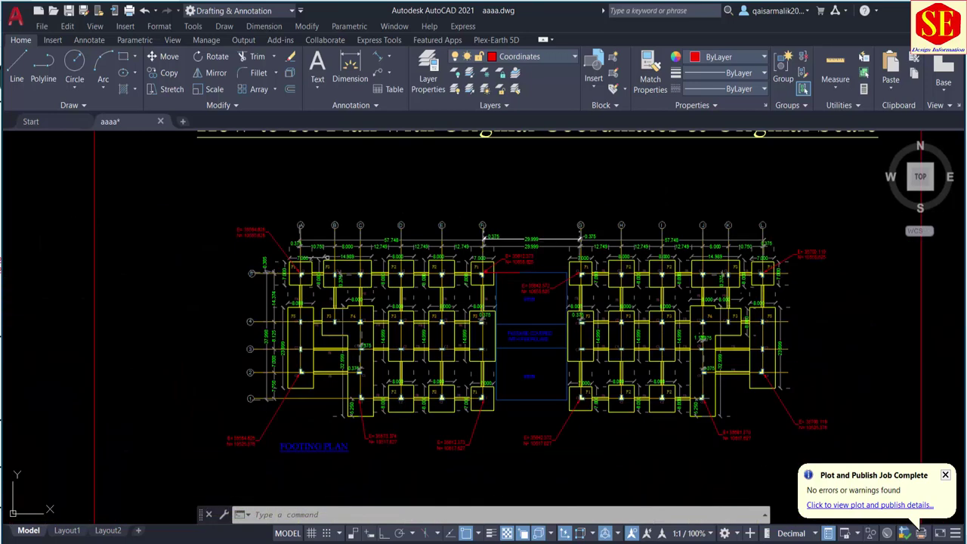
{"action": "scroll", "coordinate": [310, 272], "scroll_direction": "up", "scroll_amount": 3}
{"action": "middle_click_drag", "start_coordinate": [606, 248], "coordinate": [275, 244]}
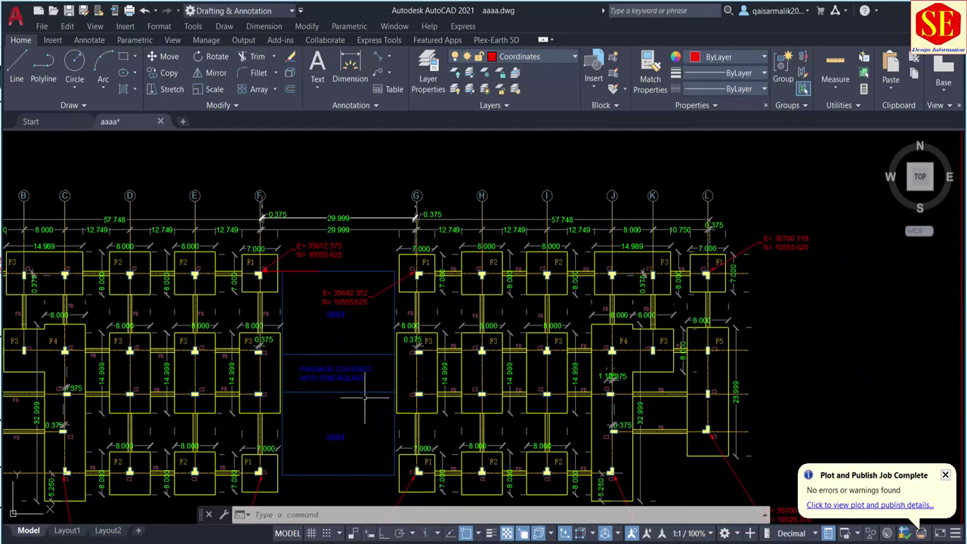
{"action": "middle_click_drag", "start_coordinate": [365, 398], "coordinate": [607, 316]}
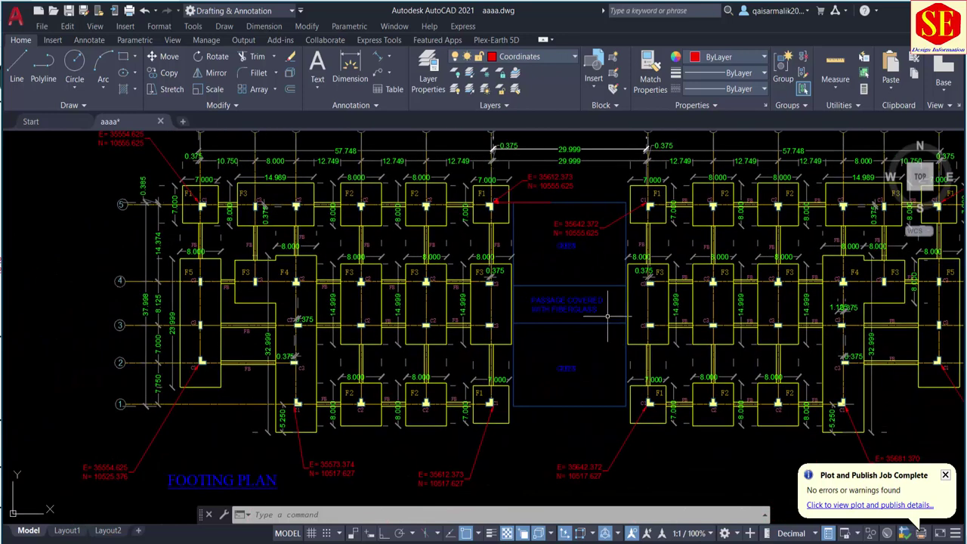
{"action": "scroll", "coordinate": [607, 316], "scroll_direction": "down", "scroll_amount": 4}
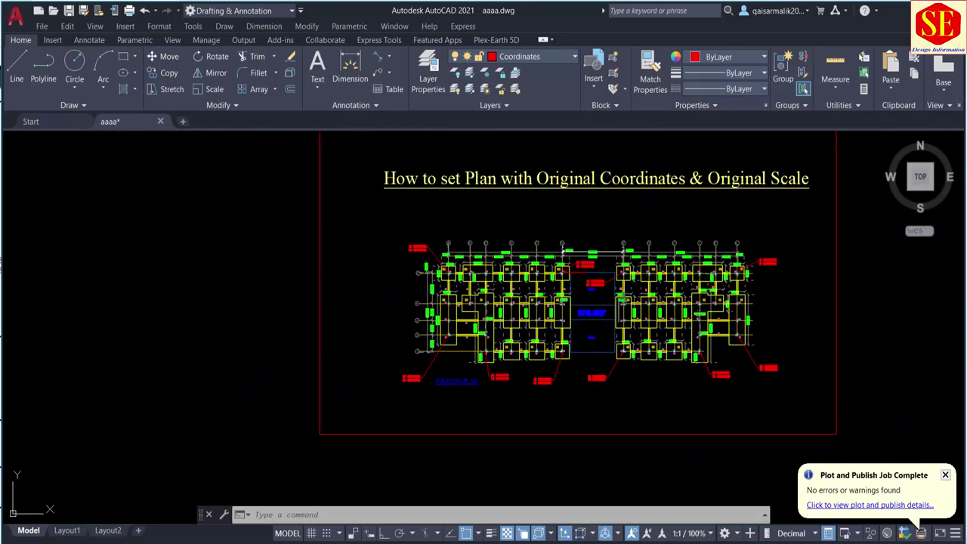